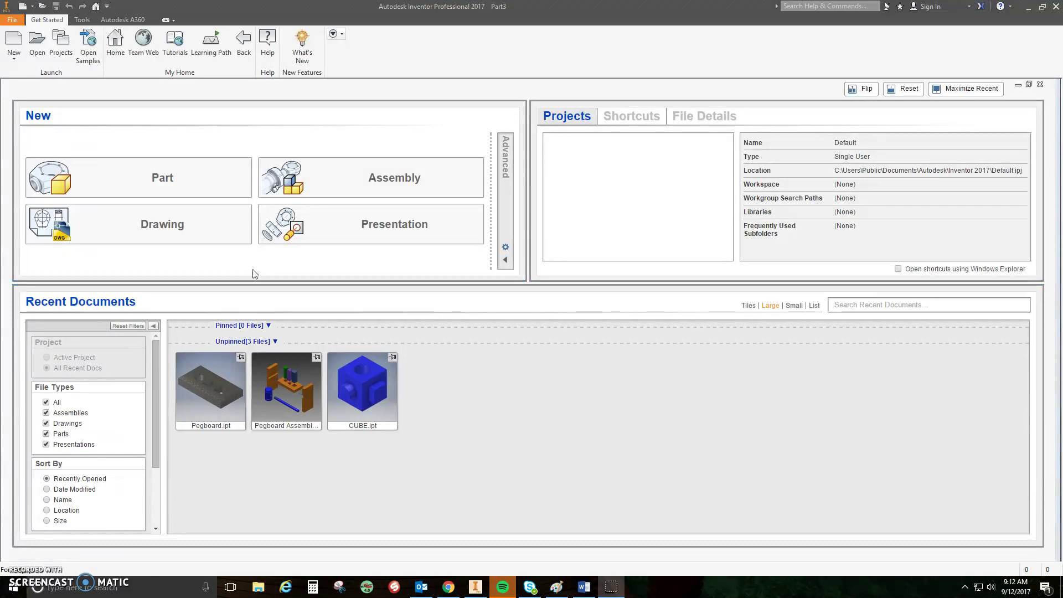
# - Create a new part file, Part6, from the Part tile on the Get Started screen
pyautogui.click(181, 178)
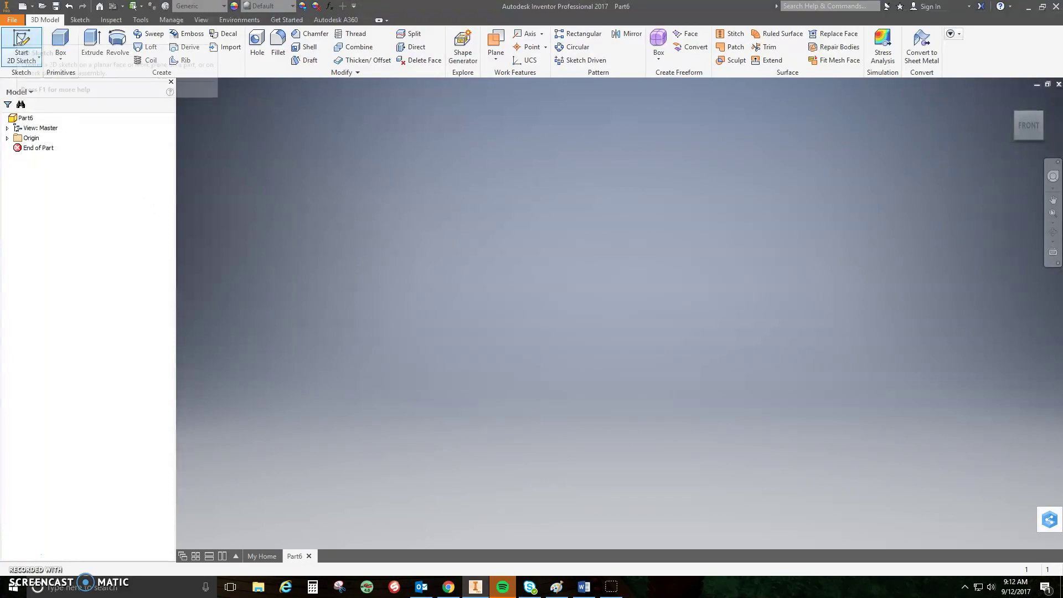
# - Start a sketch on the XY plane and draw a two-point rectangle from the origin
pyautogui.click(21, 39)
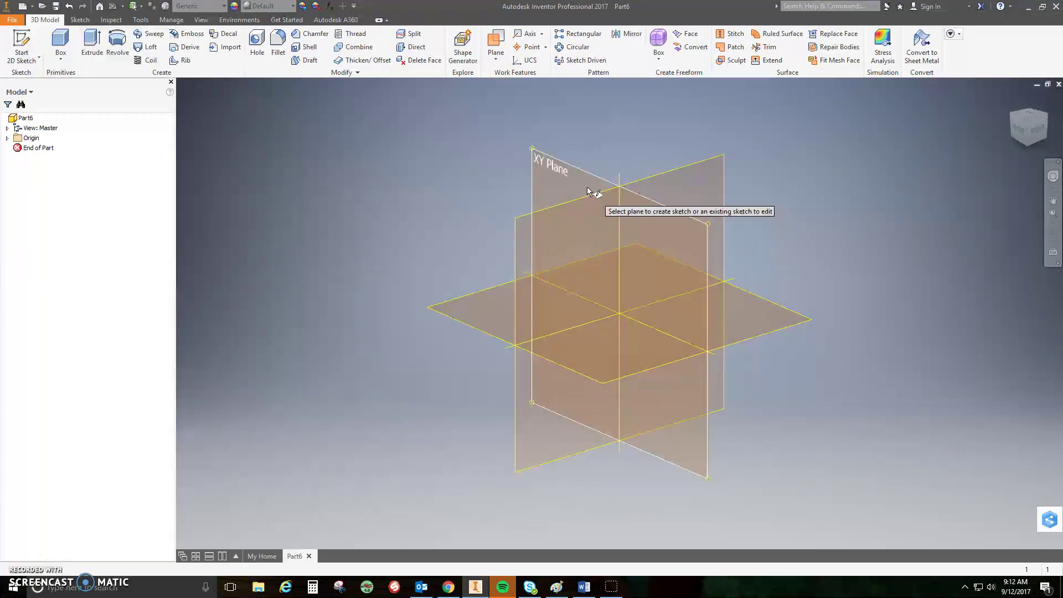
pyautogui.click(554, 172)
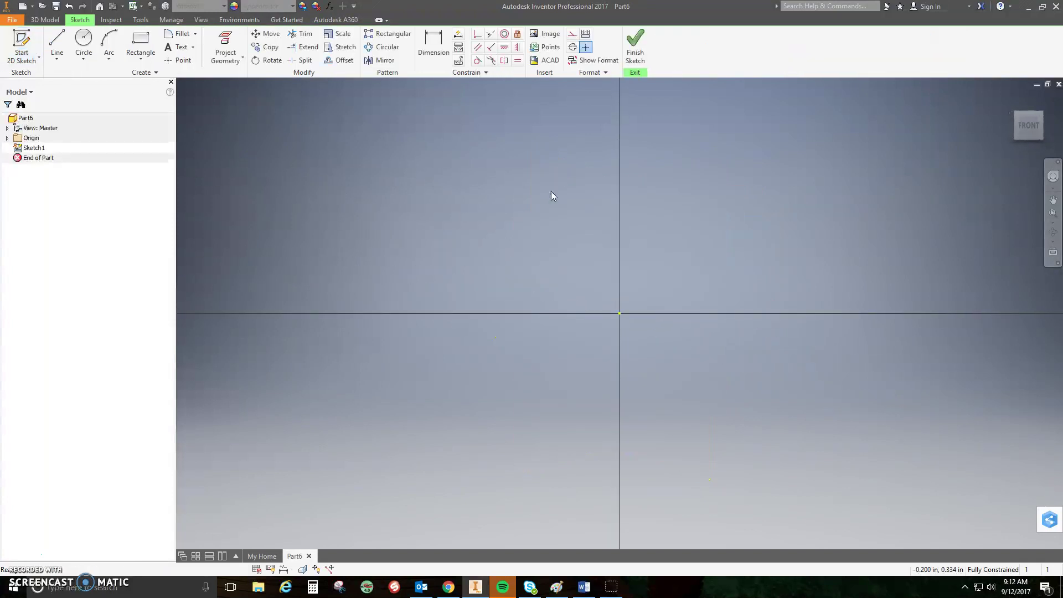
pyautogui.click(140, 40)
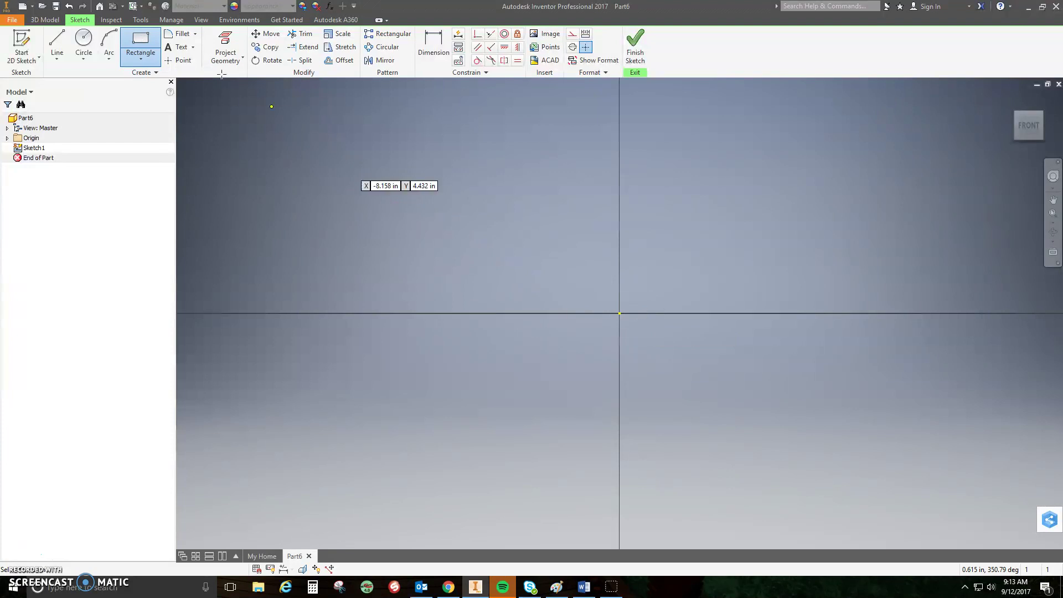
pyautogui.click(140, 57)
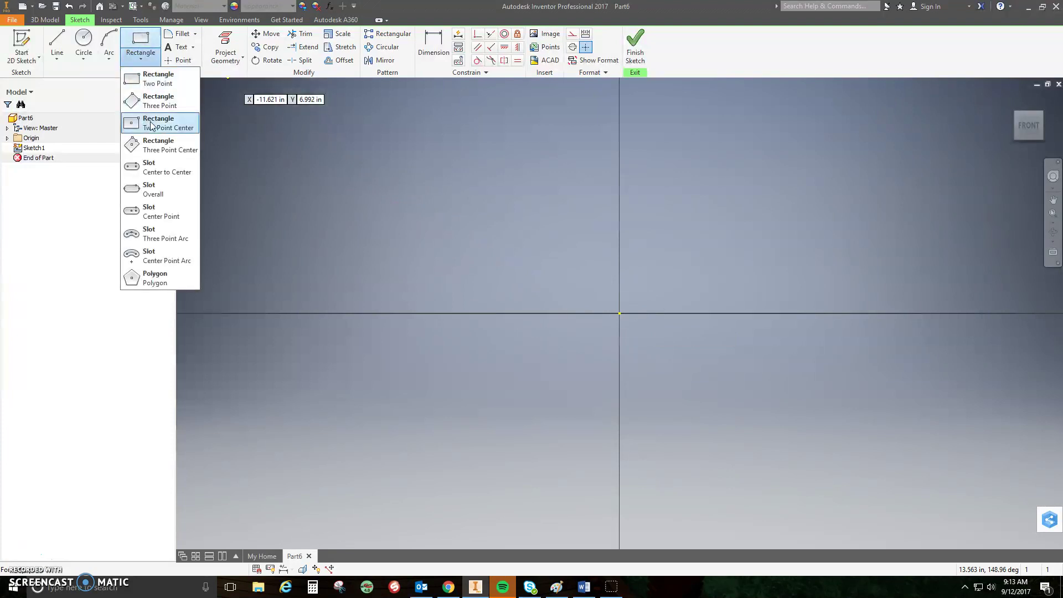
pyautogui.click(157, 80)
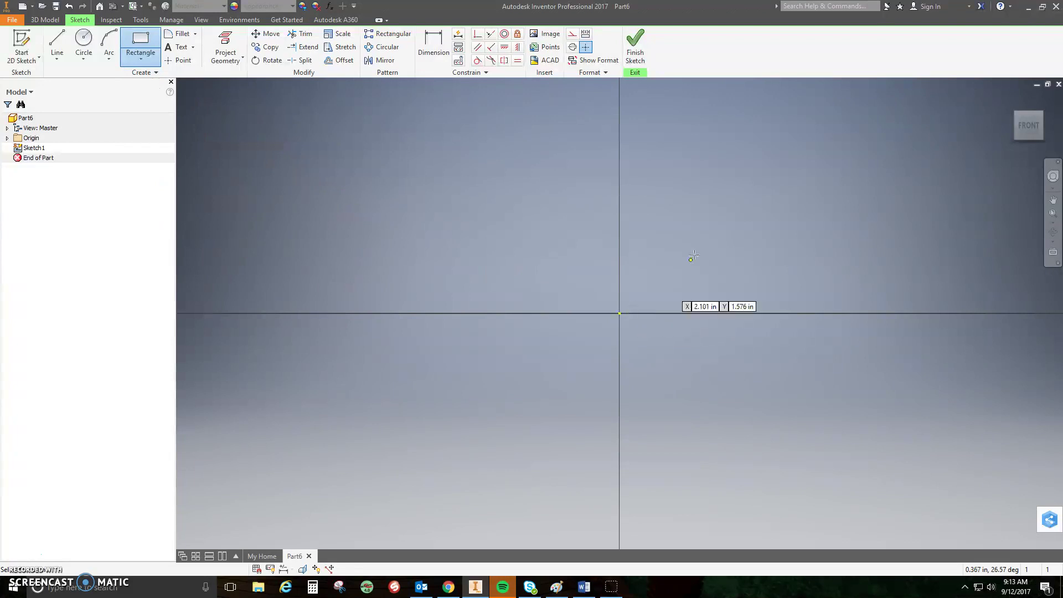
pyautogui.click(619, 313)
pyautogui.click(723, 119)
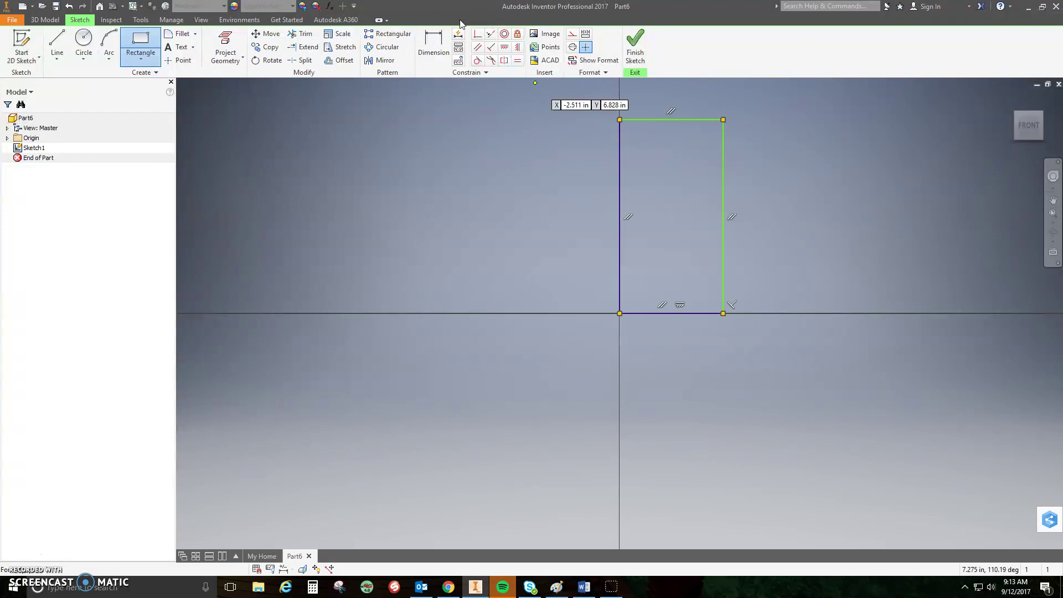
# - Dimension the rectangle's left edge to 6 in and top edge to .75 in
pyautogui.click(443, 47)
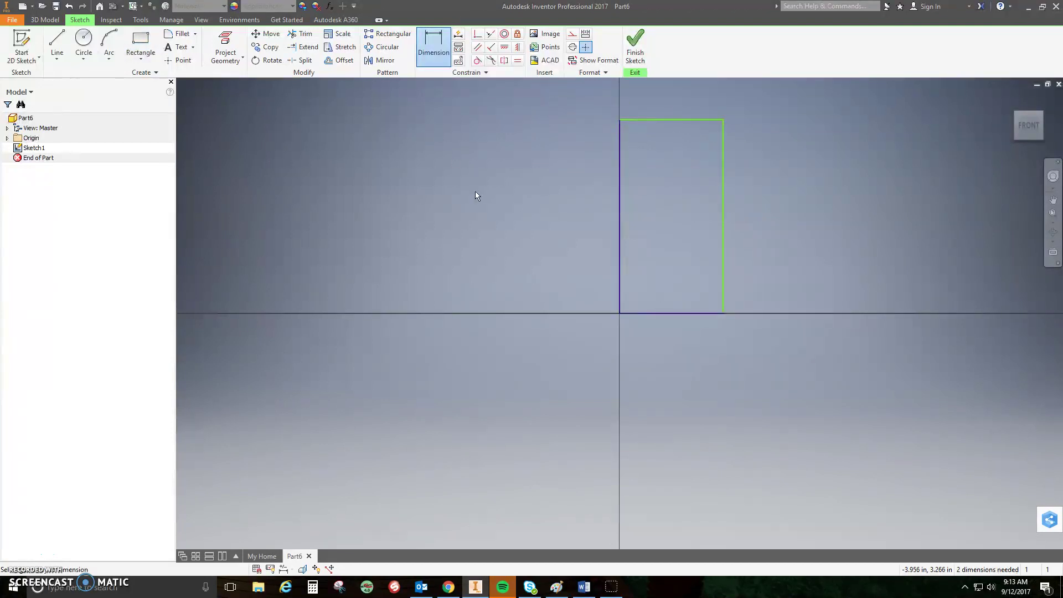
pyautogui.click(619, 227)
pyautogui.click(589, 218)
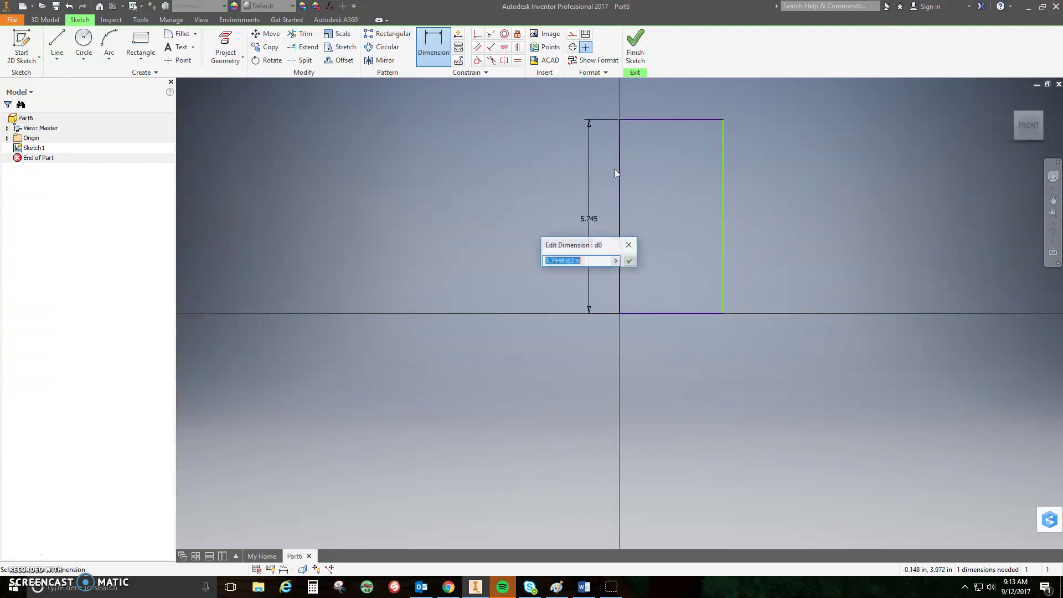
pyautogui.write('6')
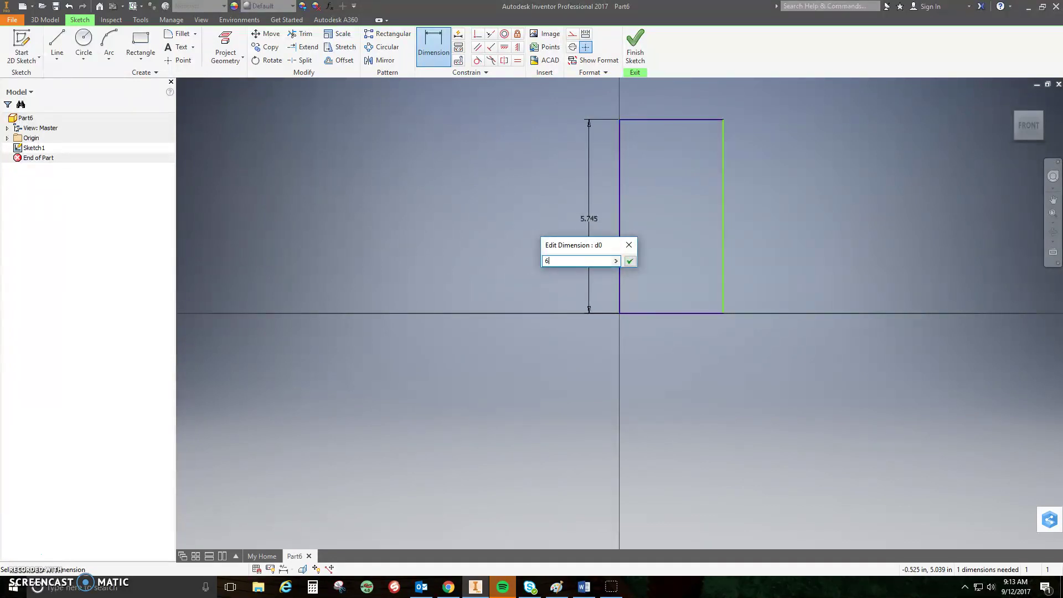
pyautogui.press('Return')
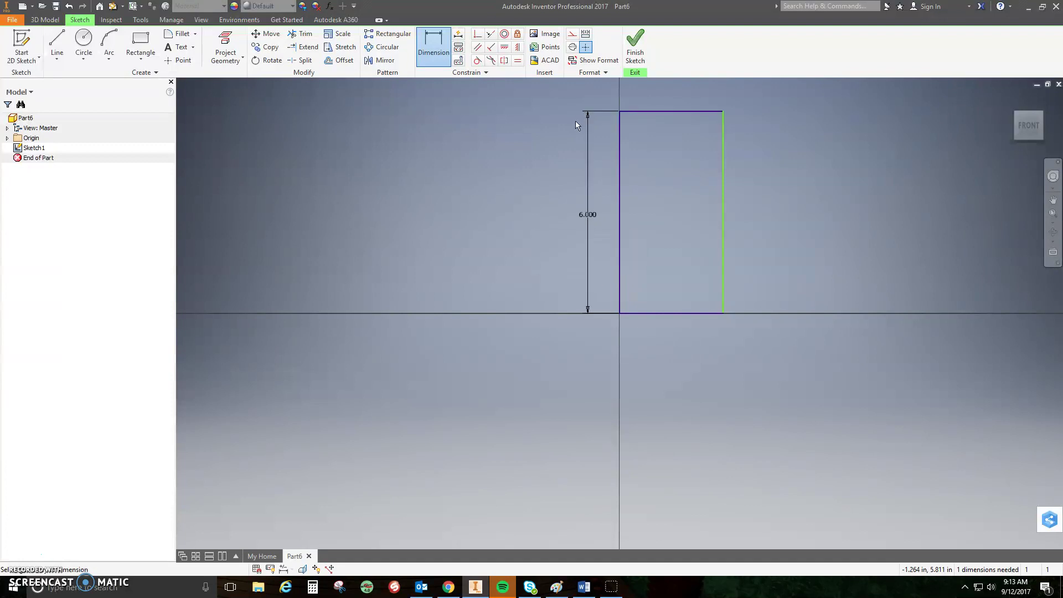
pyautogui.click(667, 111)
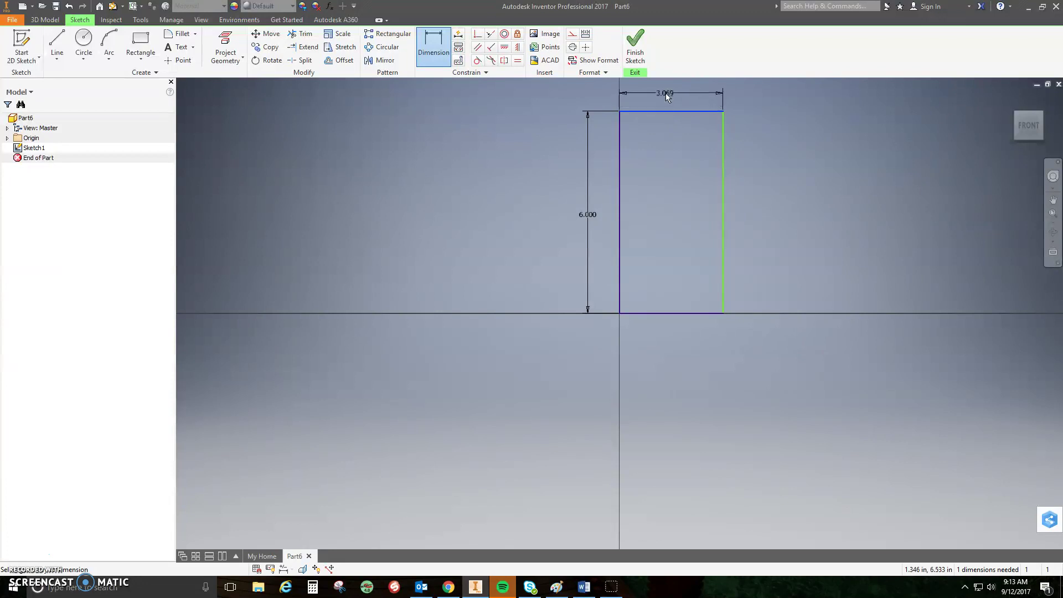
pyautogui.click(665, 93)
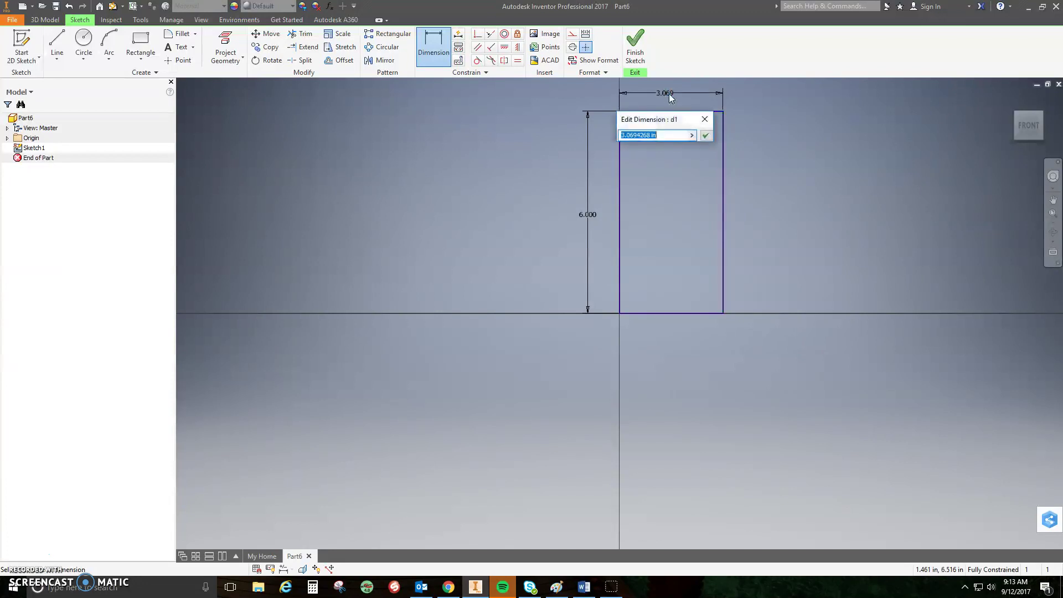
pyautogui.write('.75')
pyautogui.press('Return')
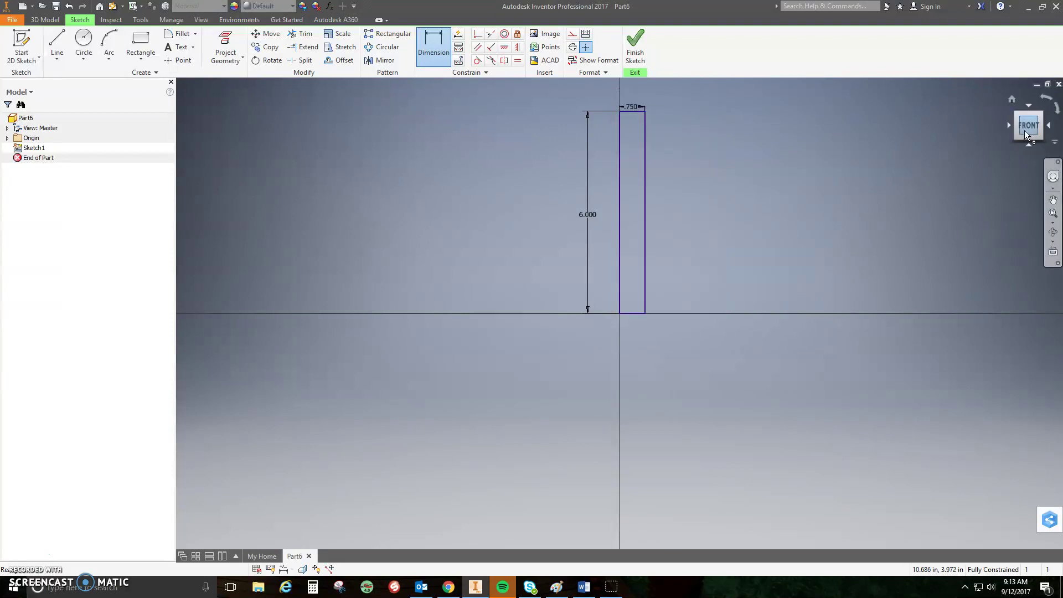
pyautogui.click(1026, 127)
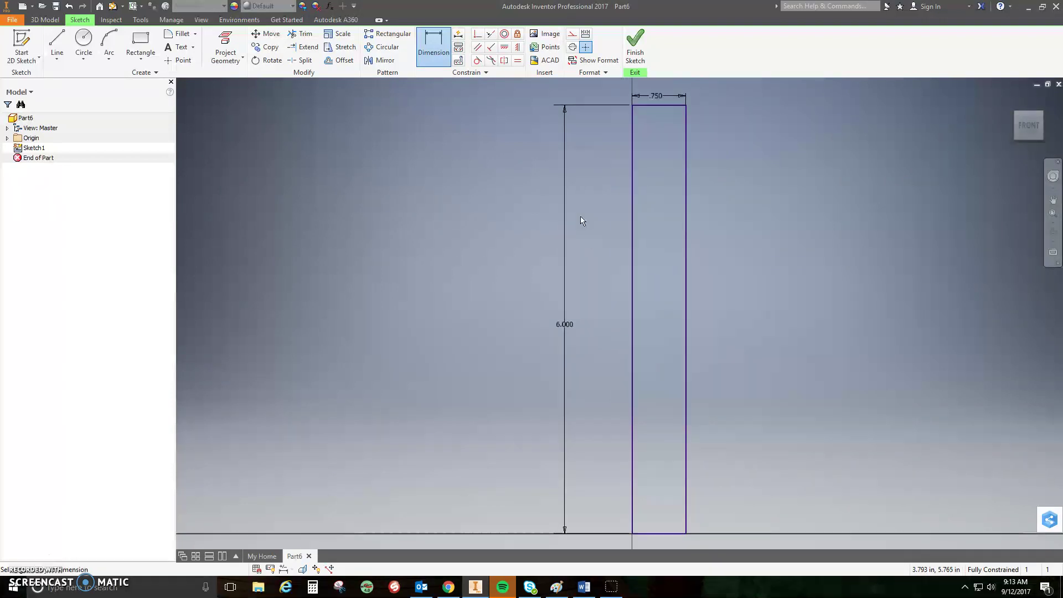
# - Extrude Sketch1 1 in in the flipped direction into a solid block
pyautogui.click(645, 59)
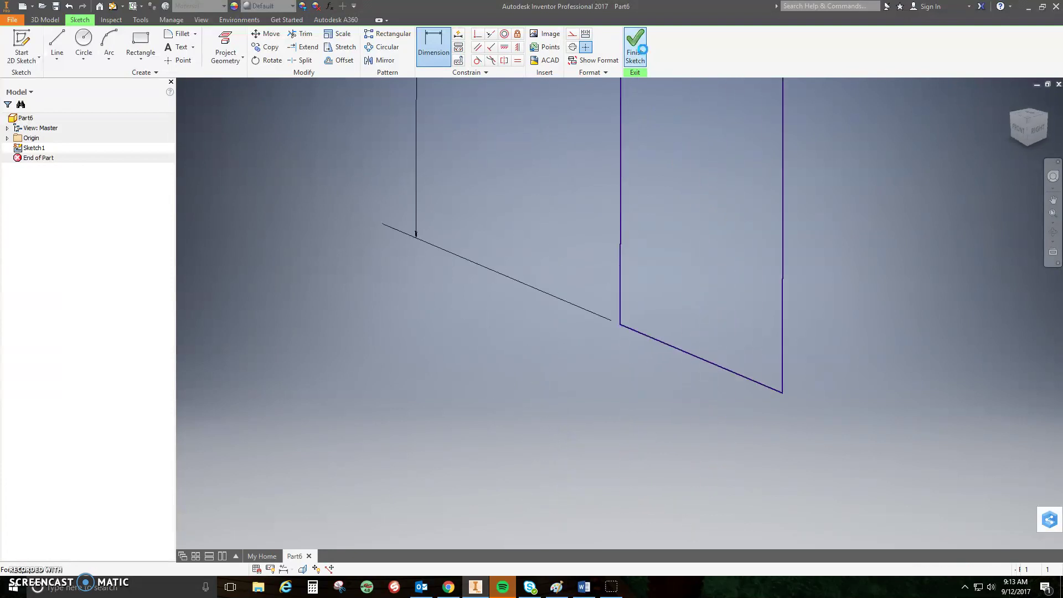
pyautogui.click(1012, 100)
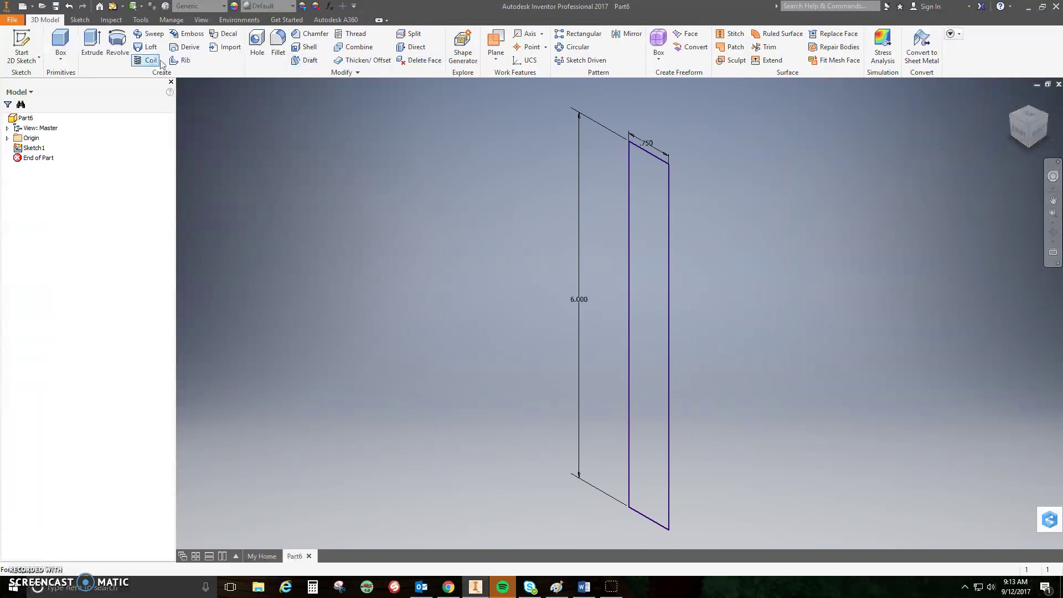
pyautogui.click(92, 46)
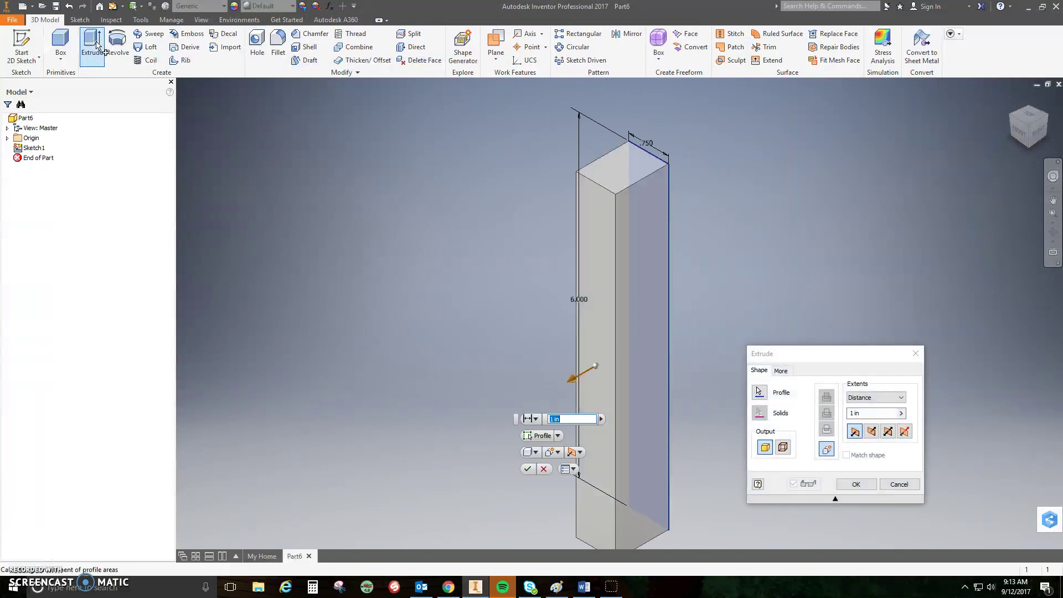
pyautogui.click(872, 431)
pyautogui.moveTo(867, 358); pyautogui.dragTo(467, 269)
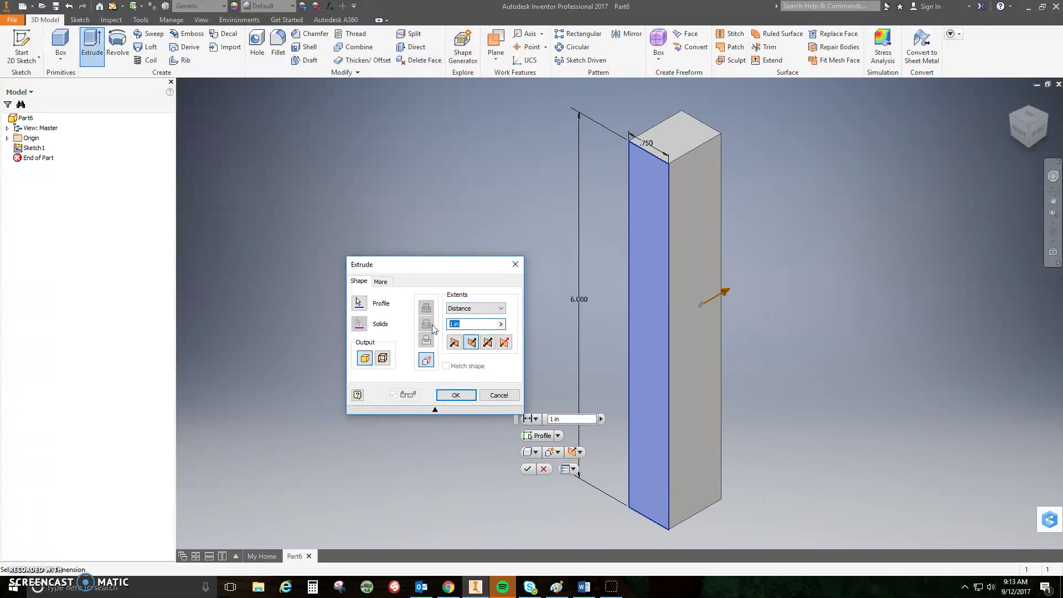
pyautogui.press('Return')
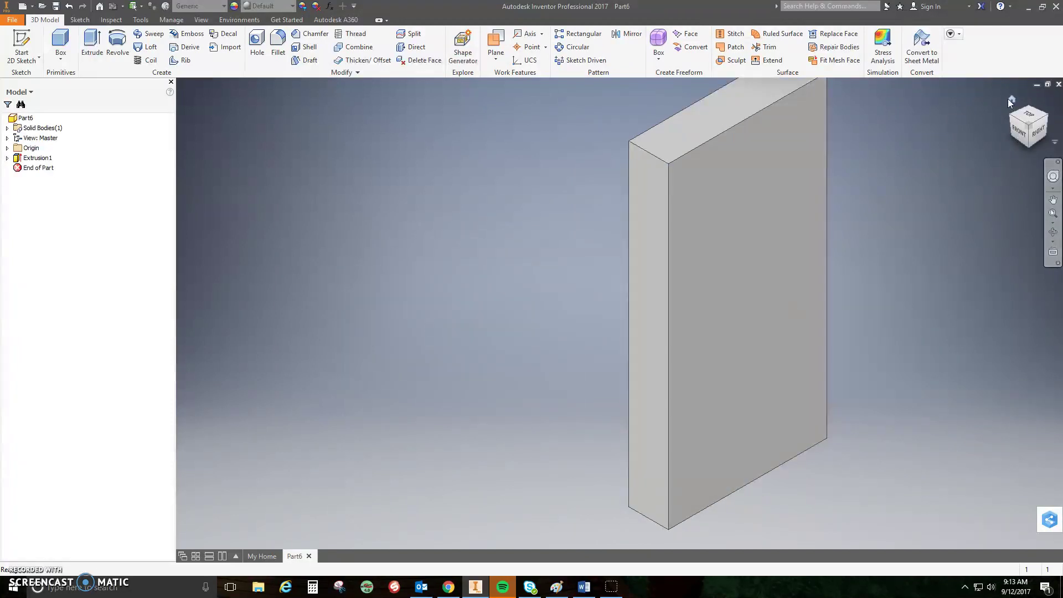
pyautogui.click(1011, 99)
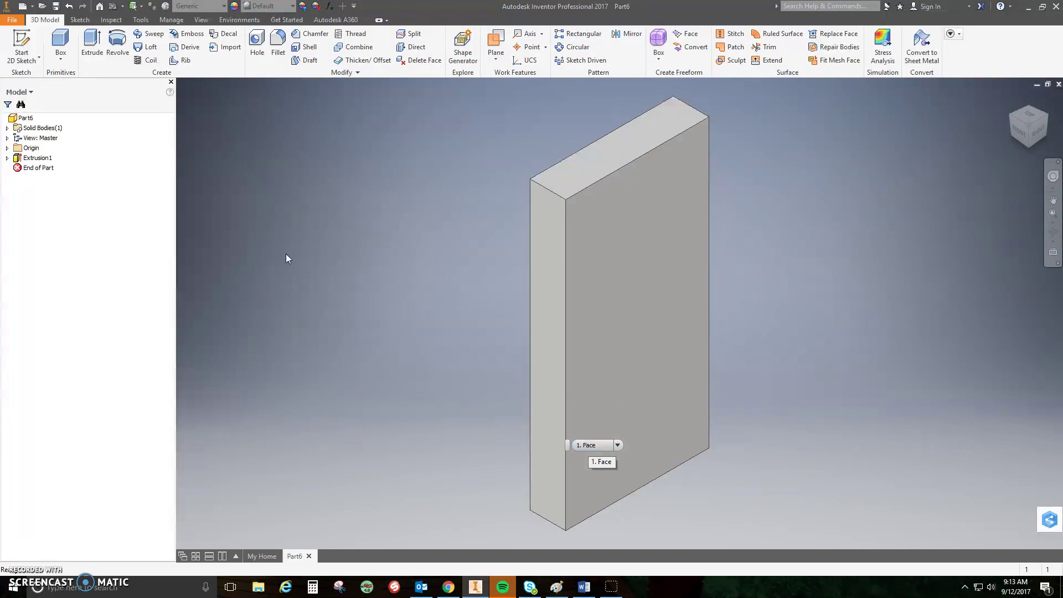
# - Start Sketch2 on the block's side face, viewed straight on from FRONT
pyautogui.click(21, 38)
pyautogui.click(549, 305)
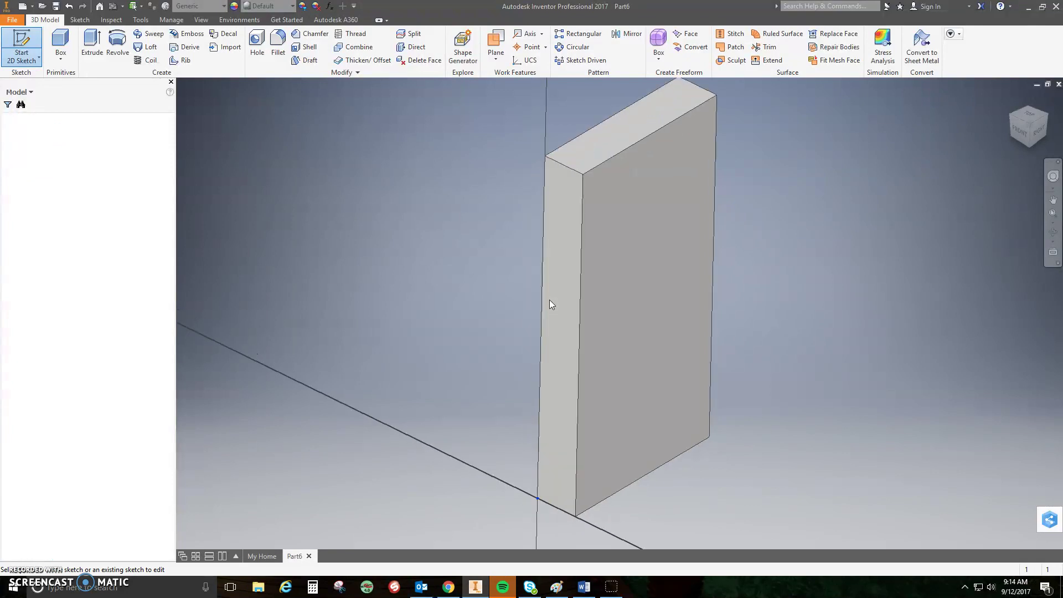
pyautogui.click(1028, 126)
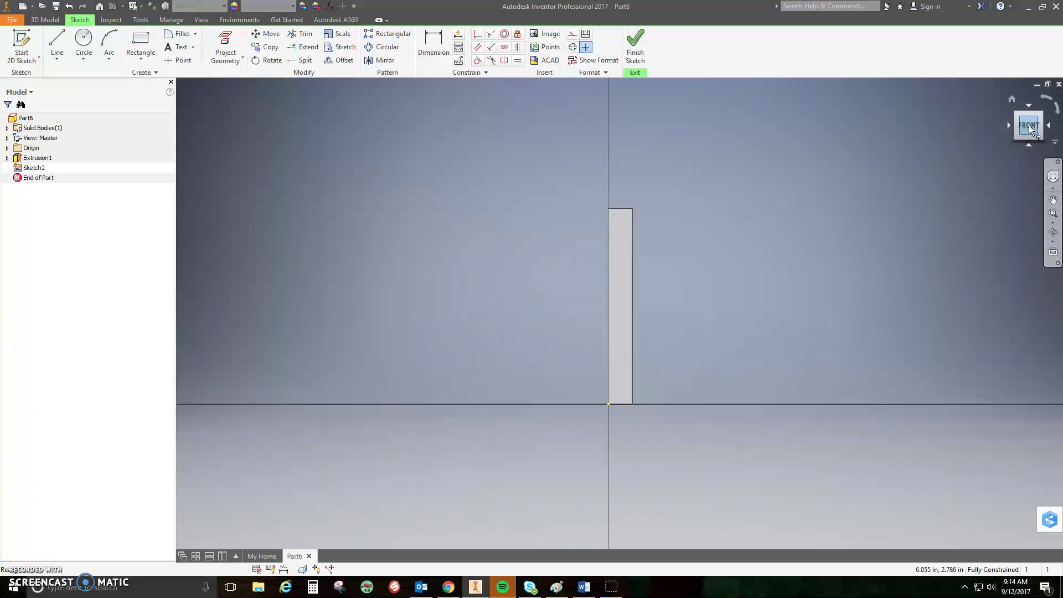
pyautogui.scroll(-1, 636, 278)
pyautogui.scroll(2, 634, 283)
pyautogui.scroll(2, 634, 283)
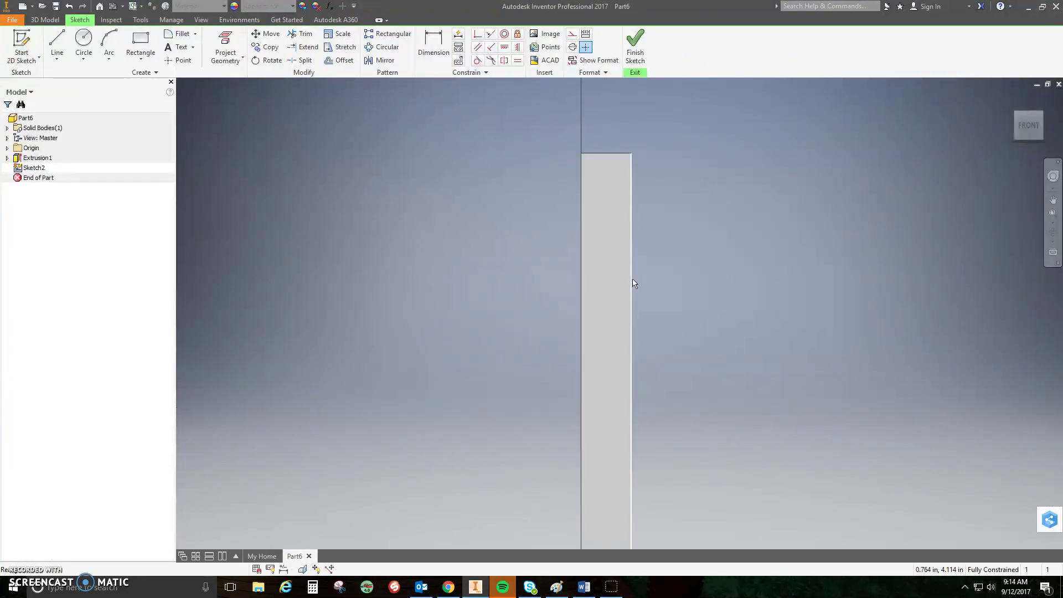
# - Draw a two-point rectangle against the block's right edge
pyautogui.click(139, 42)
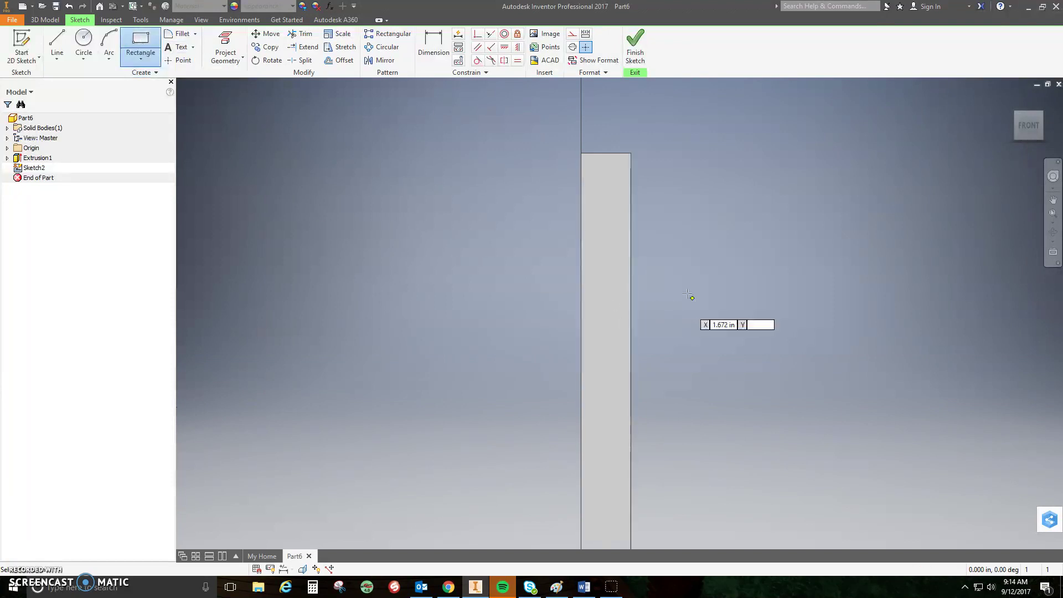
pyautogui.click(630, 291)
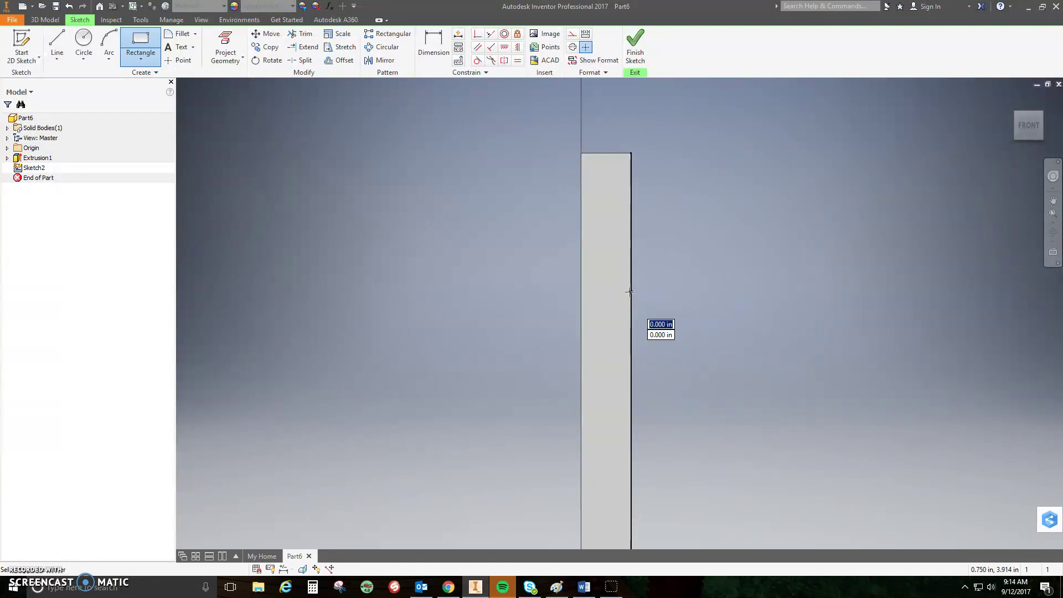
pyautogui.click(602, 396)
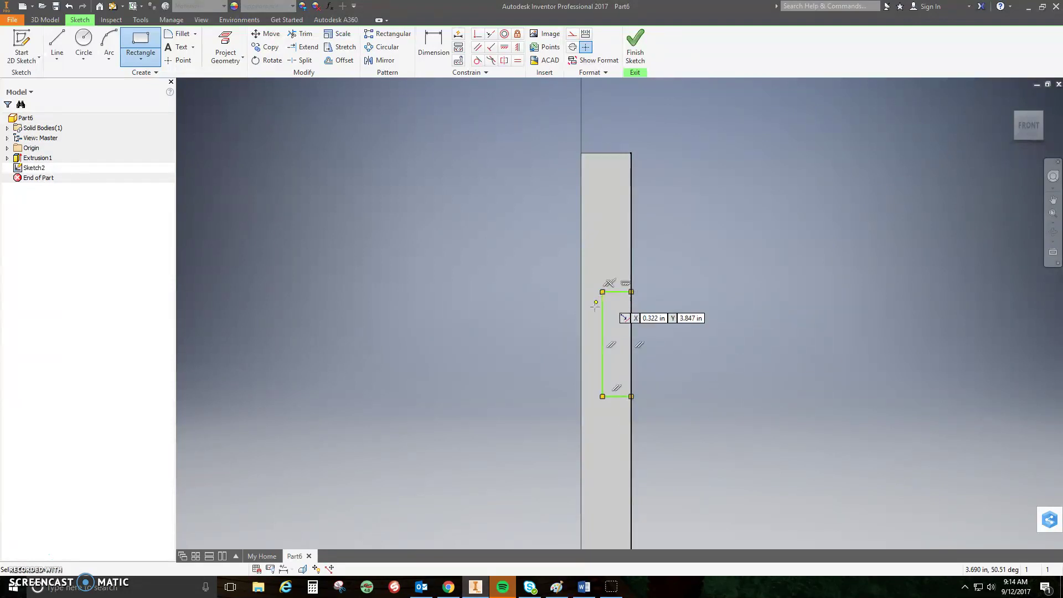
# - Dimension the slot 2 in below the block's top and .75 in tall
pyautogui.click(445, 61)
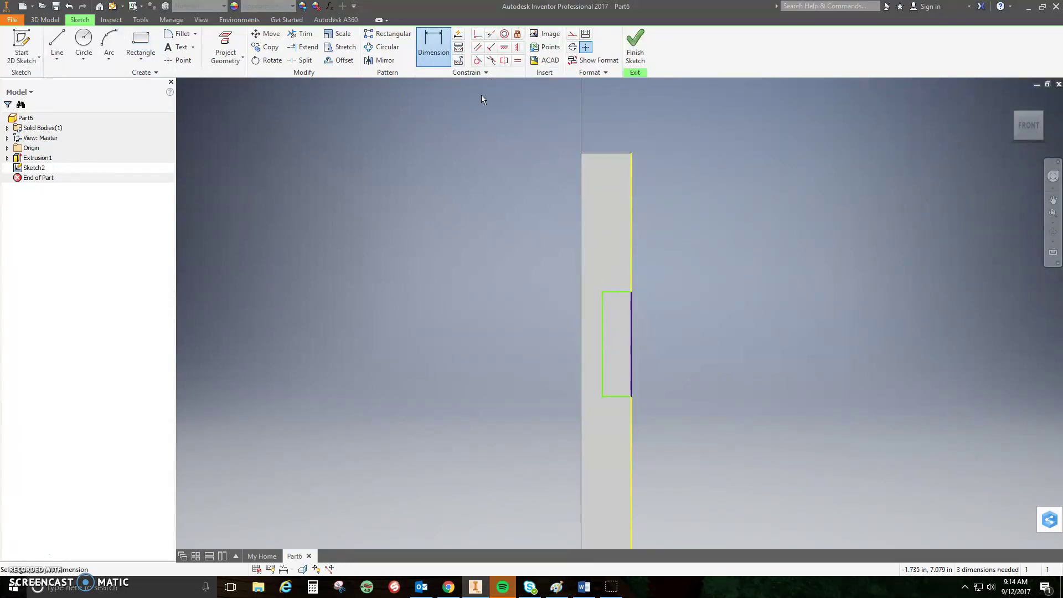
pyautogui.click(616, 292)
pyautogui.click(617, 154)
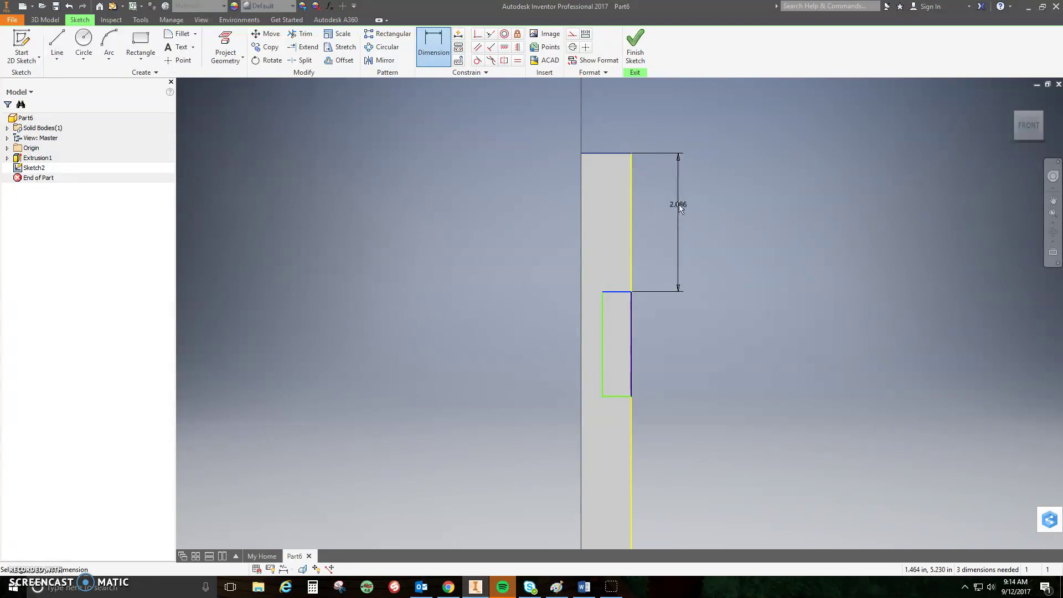
pyautogui.click(724, 202)
pyautogui.write('2')
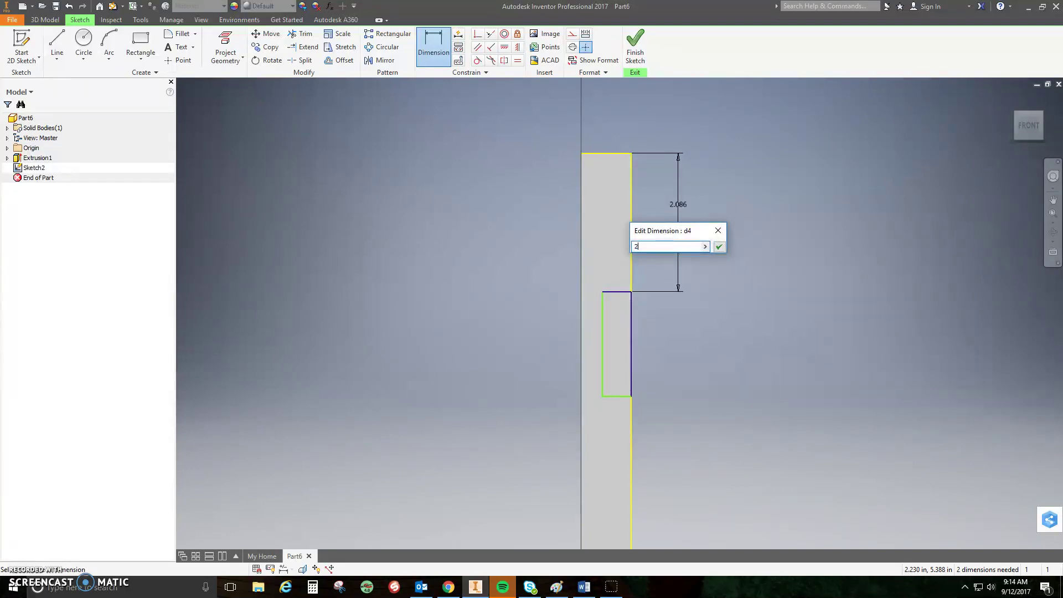
pyautogui.press('Return')
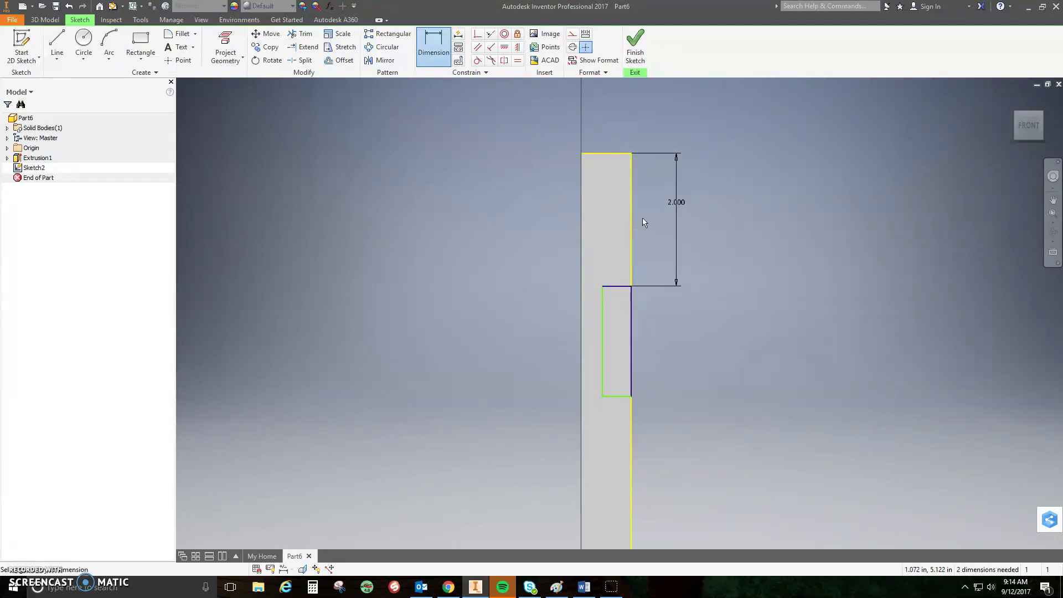
pyautogui.click(632, 338)
pyautogui.click(603, 339)
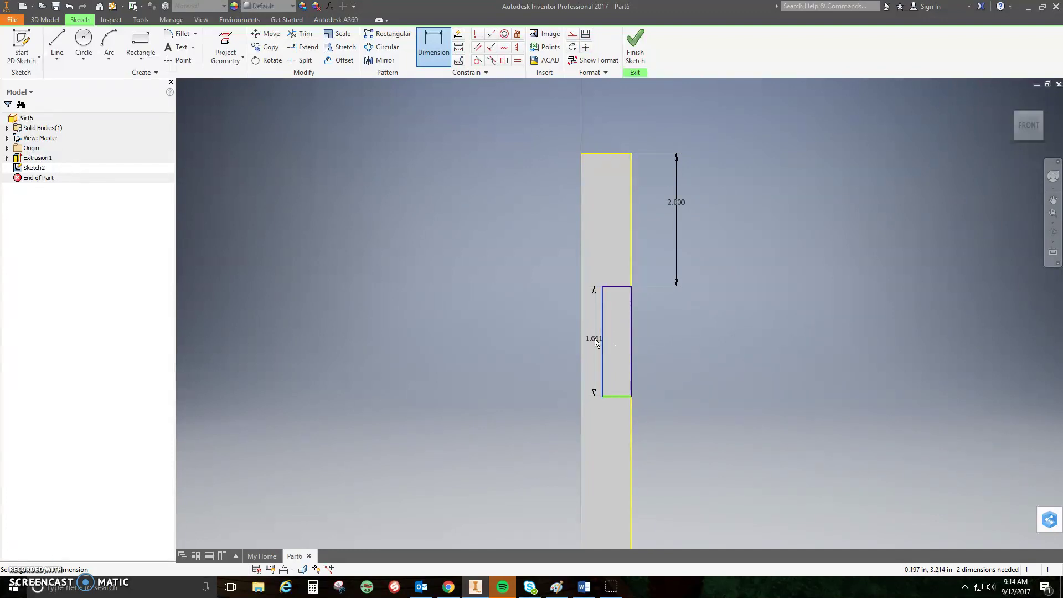
pyautogui.click(596, 342)
pyautogui.write('.')
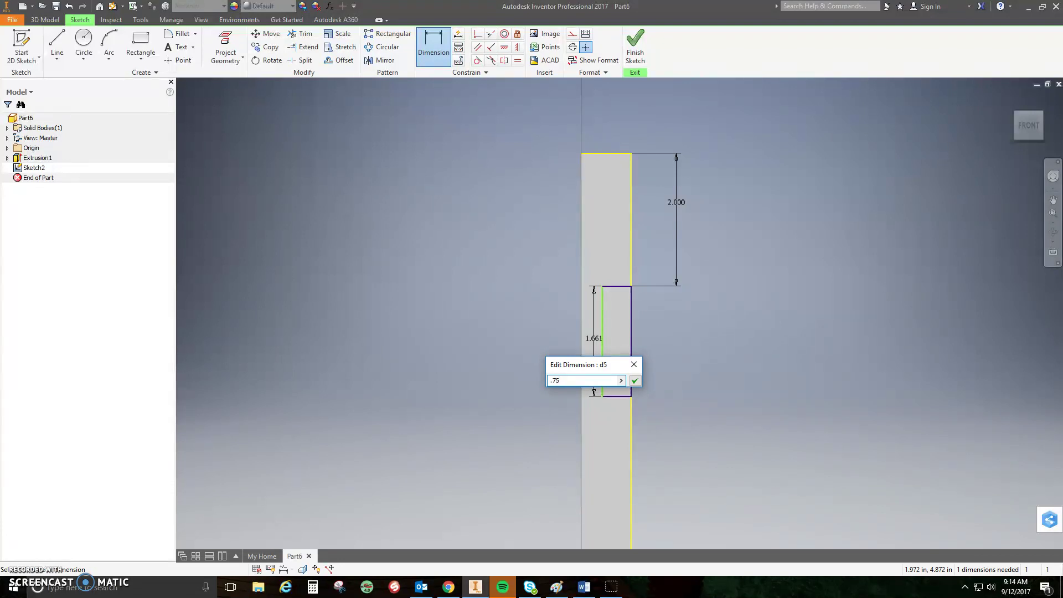
pyautogui.write('75')
pyautogui.press('Return')
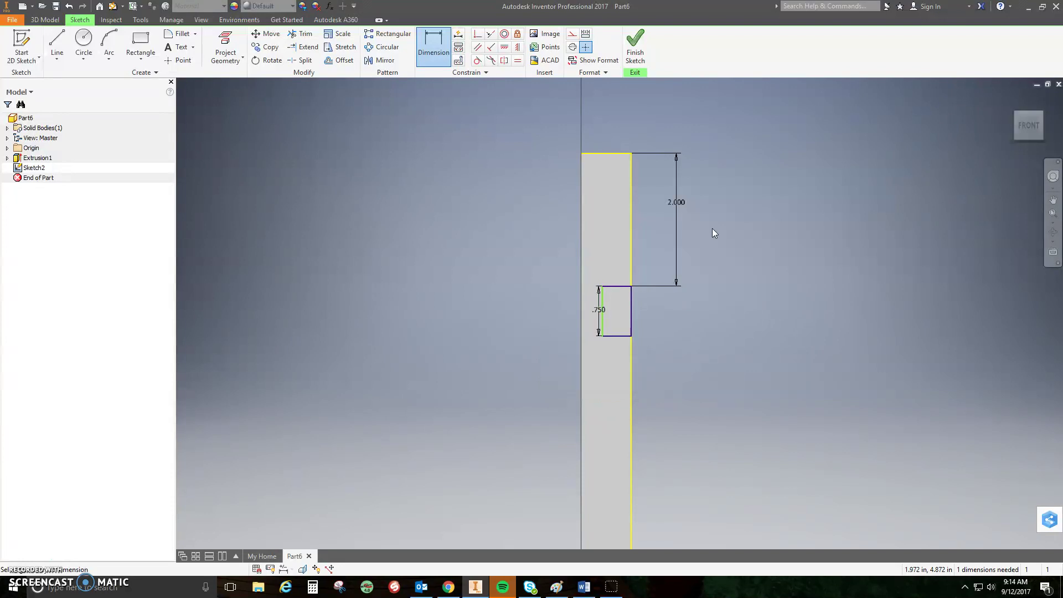
# - Offset the slot .375 in from the block's left edge, then show the FRONT view
pyautogui.click(603, 308)
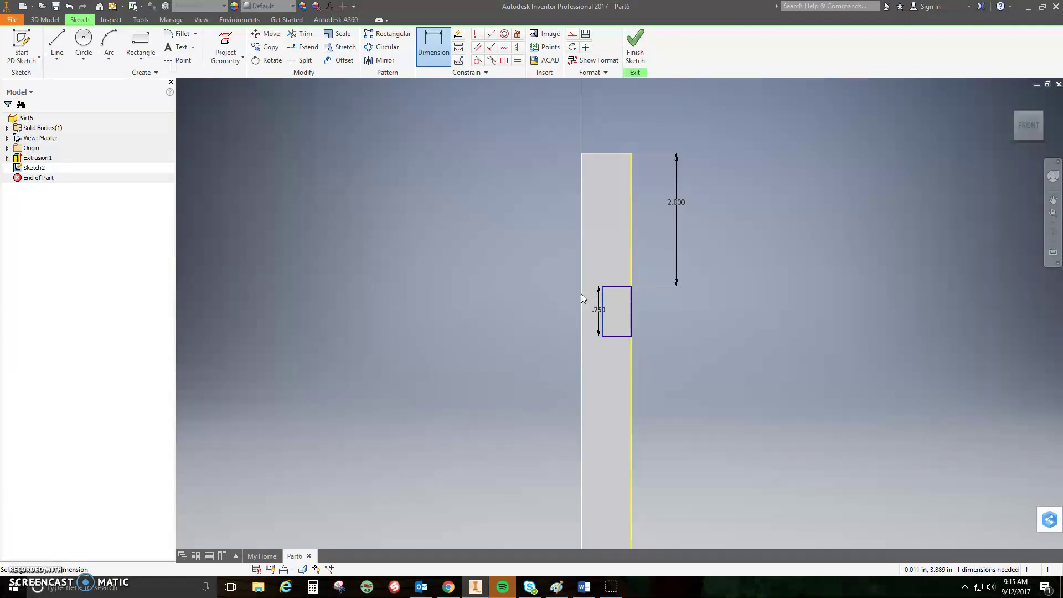
pyautogui.click(581, 176)
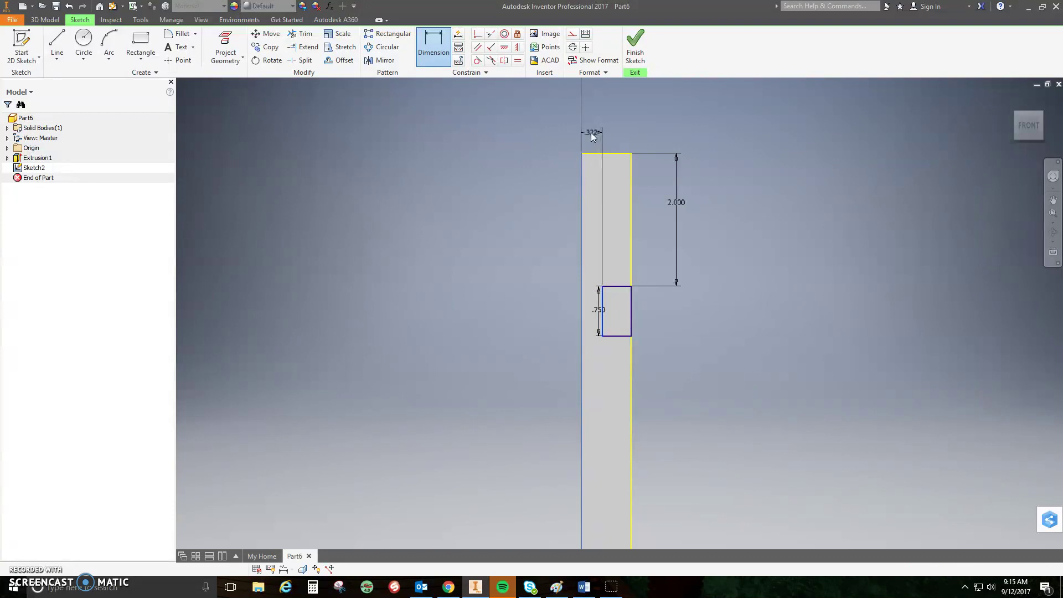
pyautogui.click(590, 131)
pyautogui.write('.375')
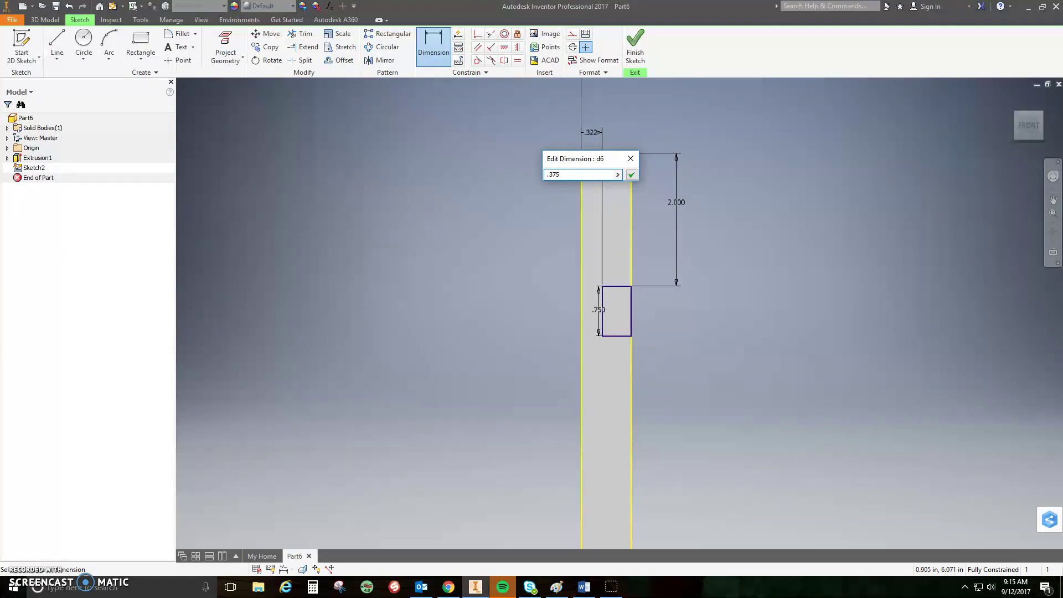
pyautogui.press('Return')
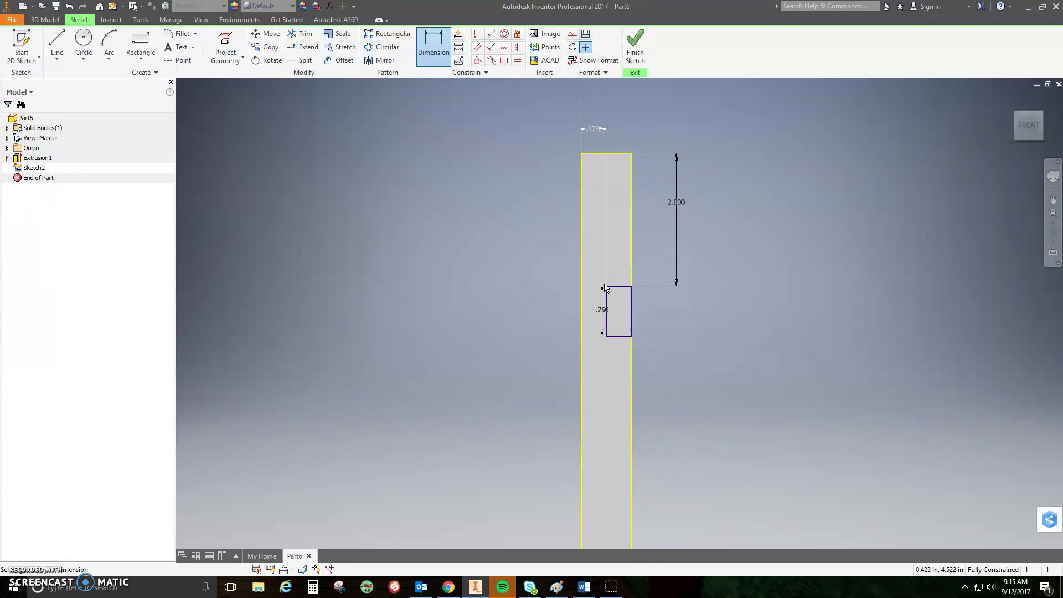
pyautogui.click(607, 289)
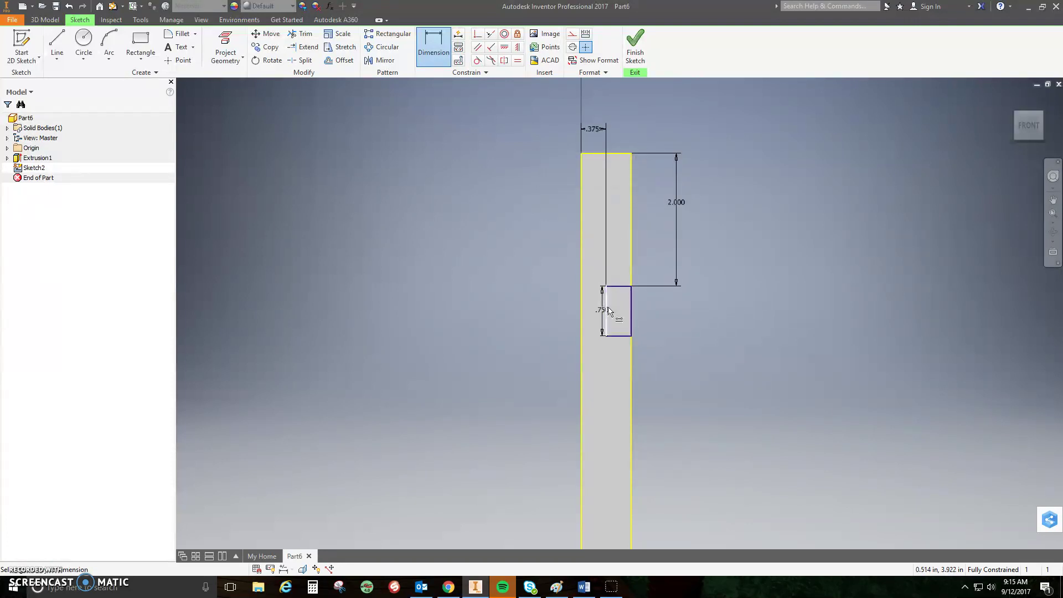
pyautogui.click(1025, 127)
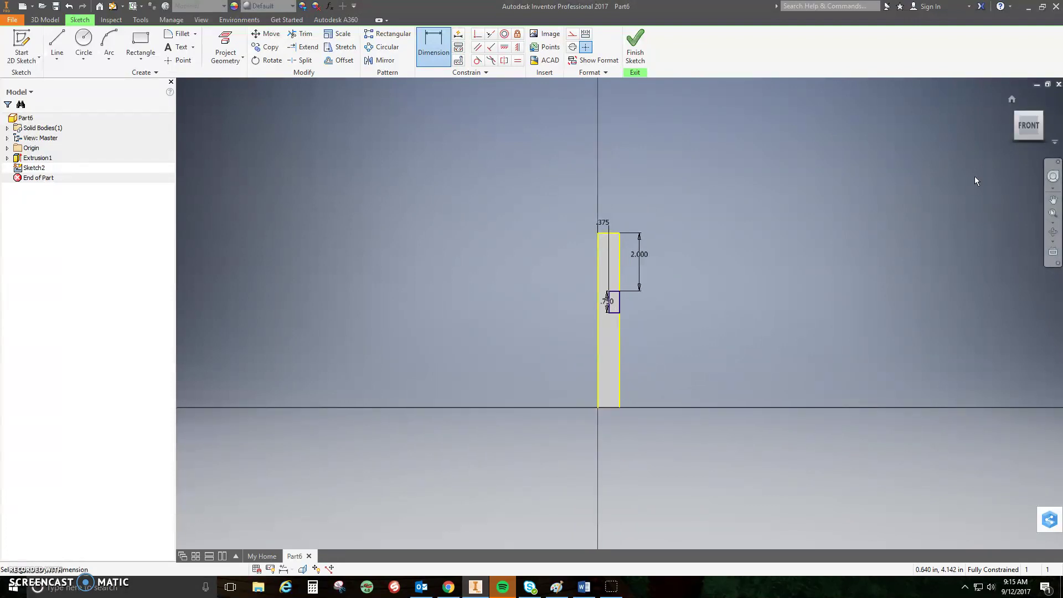
# - Cut the Sketch2 slot rectangle through the block with a Cut extrusion
pyautogui.click(635, 53)
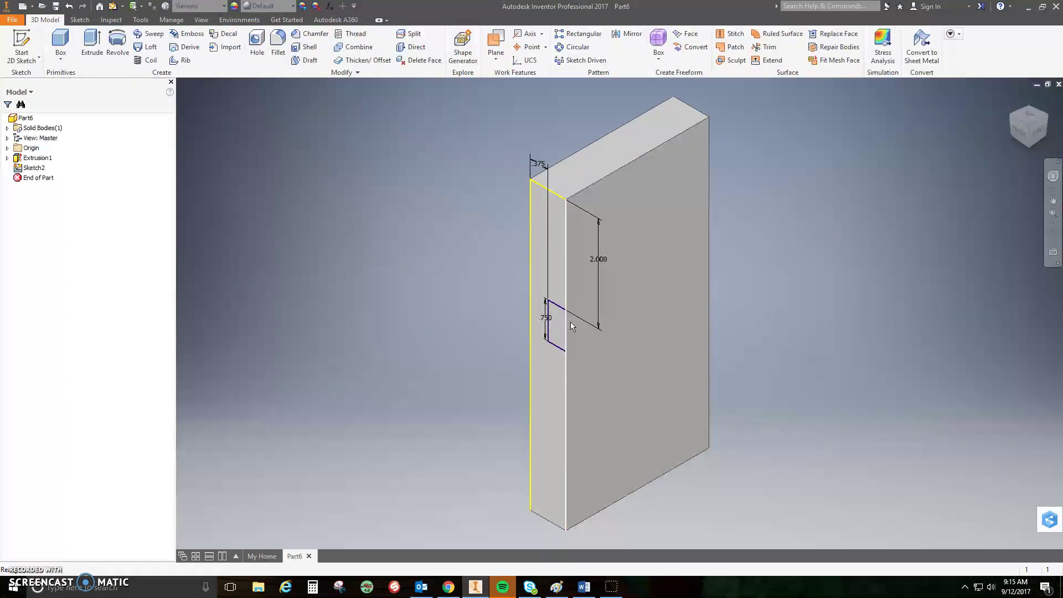
pyautogui.click(93, 41)
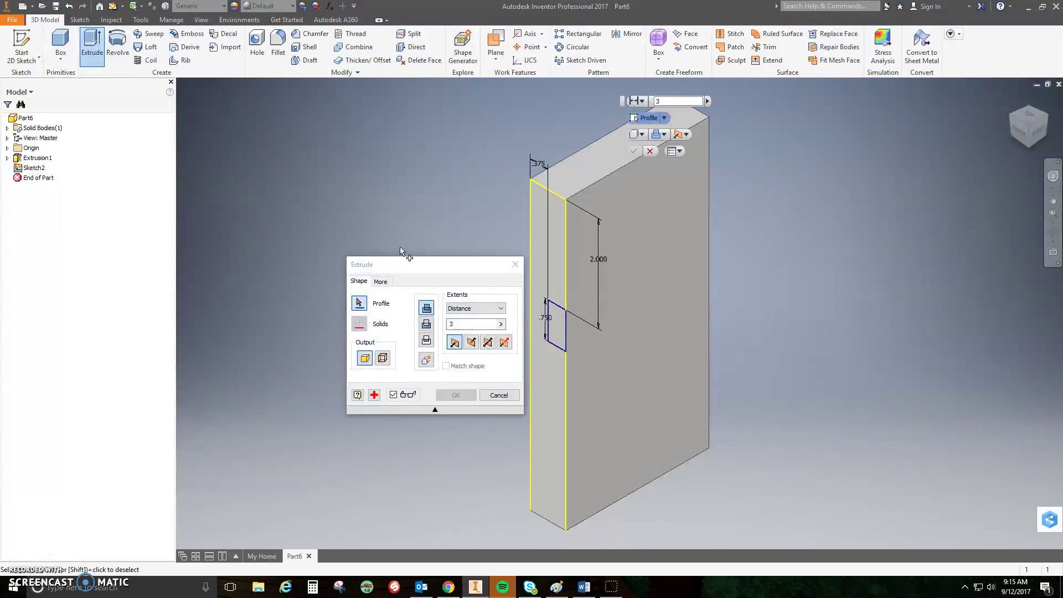
pyautogui.moveTo(423, 268); pyautogui.dragTo(372, 281)
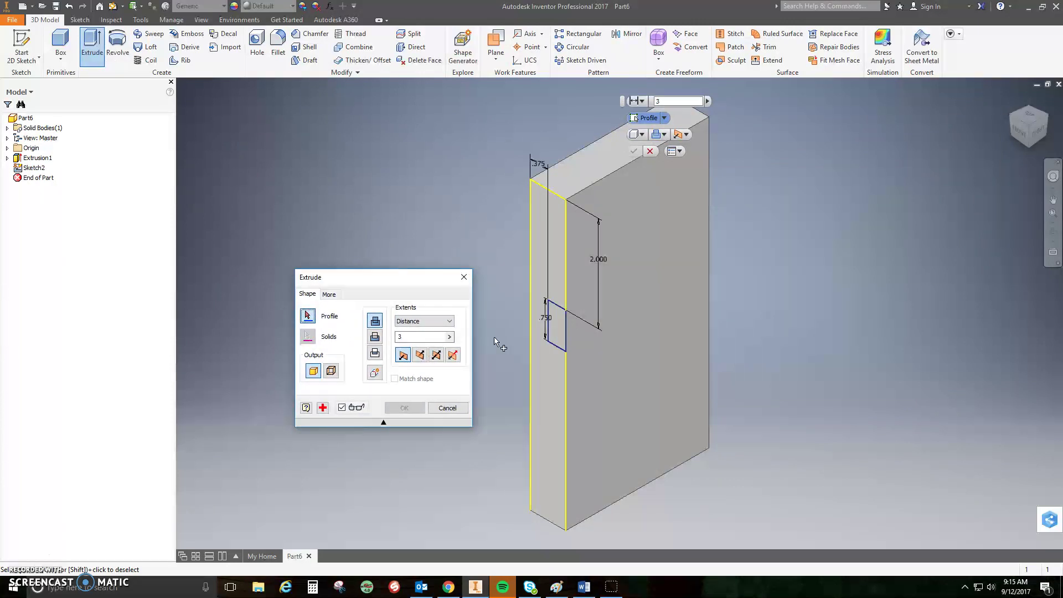
pyautogui.click(551, 325)
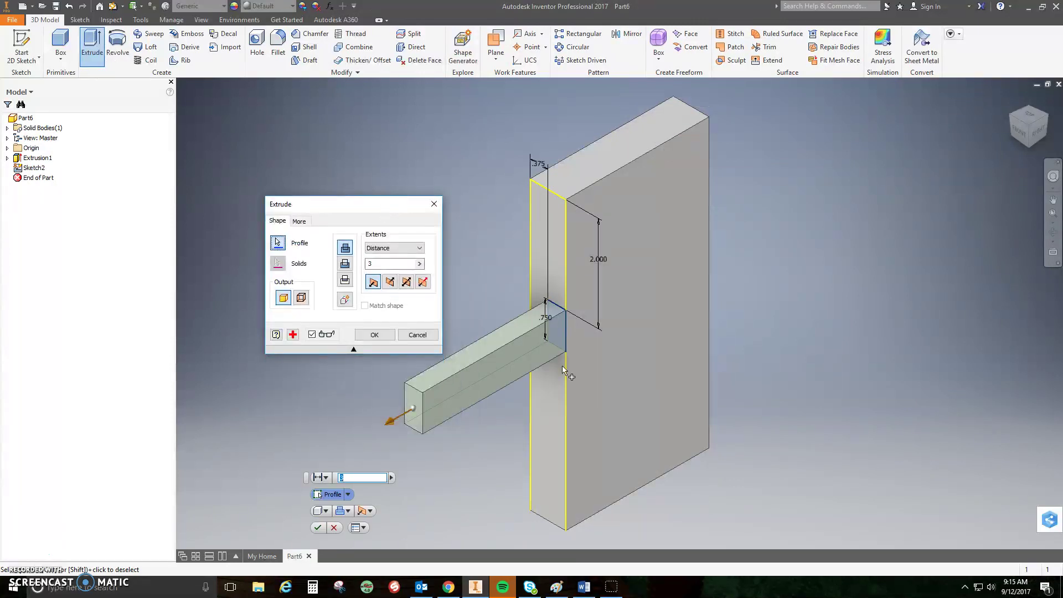
pyautogui.click(345, 264)
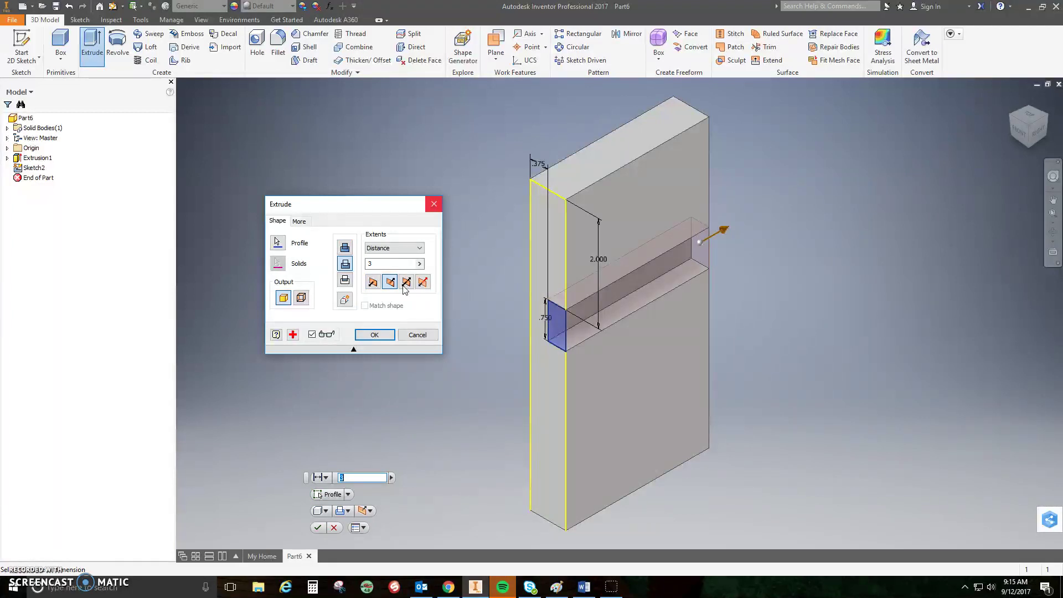
pyautogui.click(375, 335)
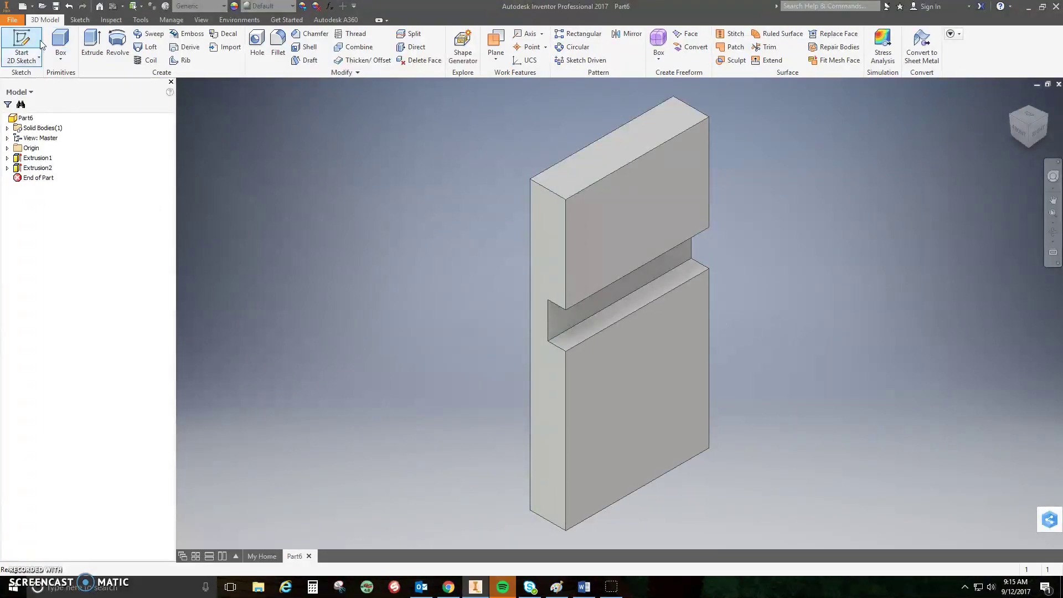
# - Save the part as Ends.ipt in the Pegboard folder, replacing the existing file
pyautogui.click(13, 21)
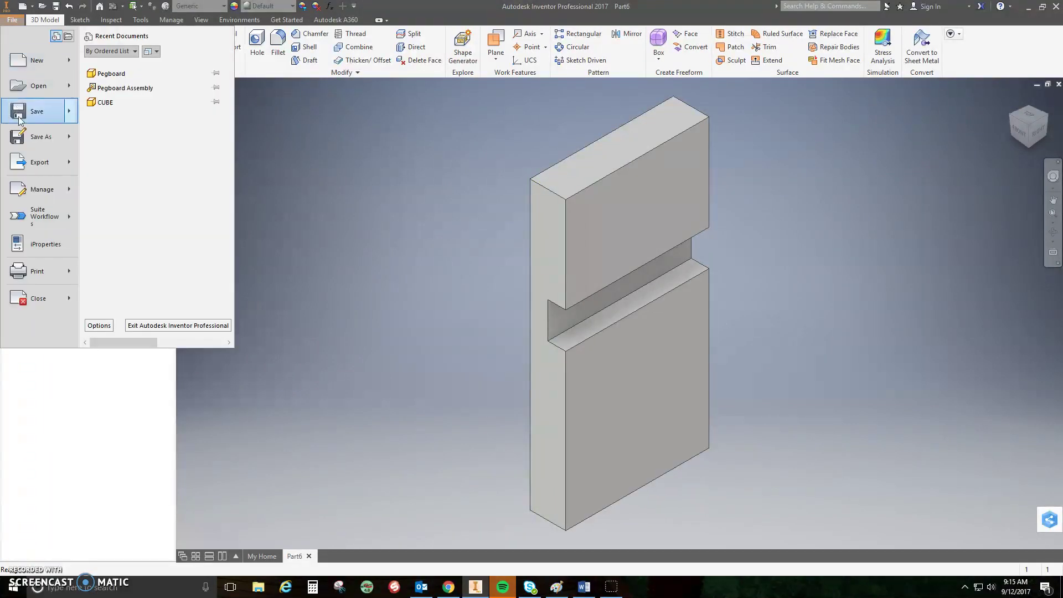
pyautogui.click(34, 137)
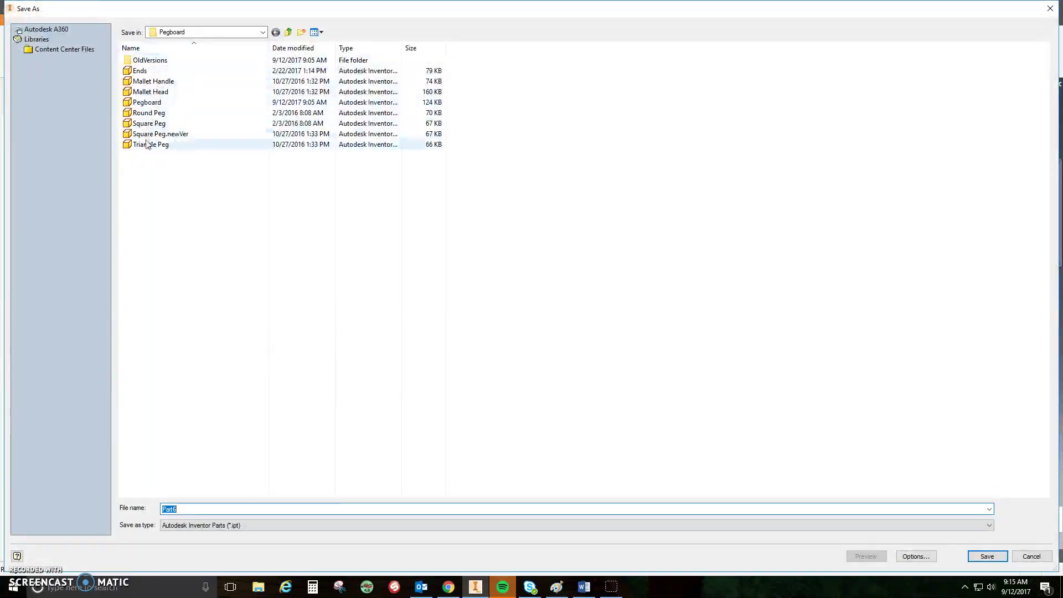
pyautogui.click(154, 75)
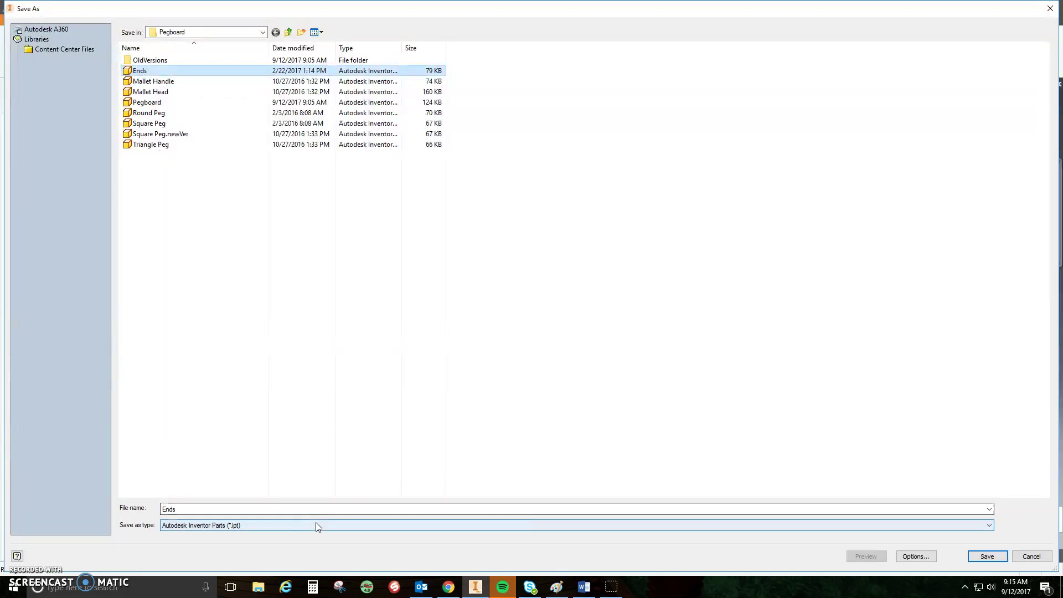
pyautogui.click(989, 557)
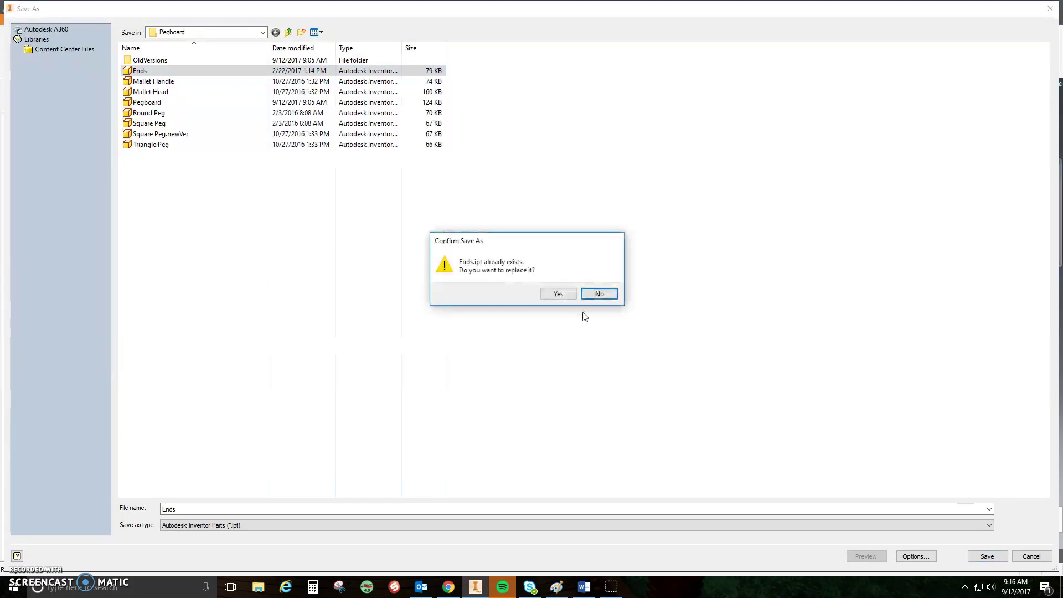
pyautogui.click(557, 295)
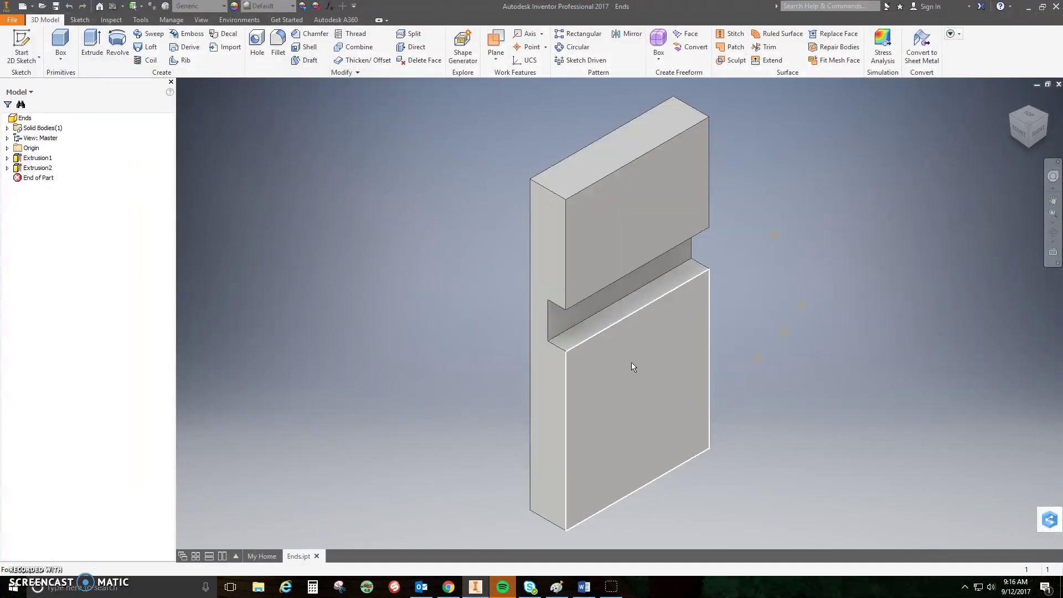
# - Apply the Light Red appearance to the end block
pyautogui.click(263, 6)
pyautogui.scroll(-3, 283, 327)
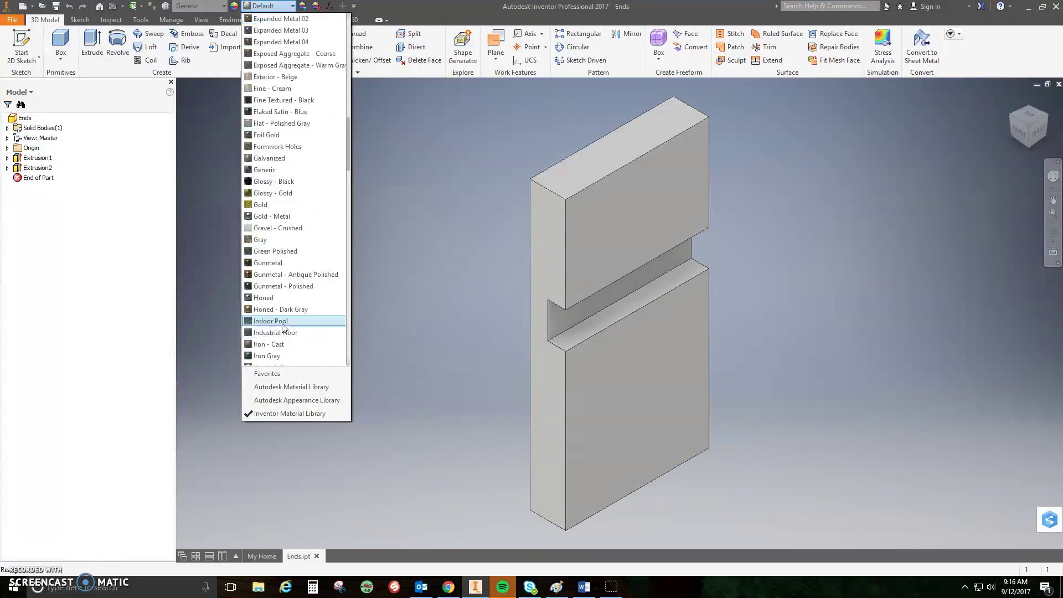
pyautogui.scroll(-1, 282, 117)
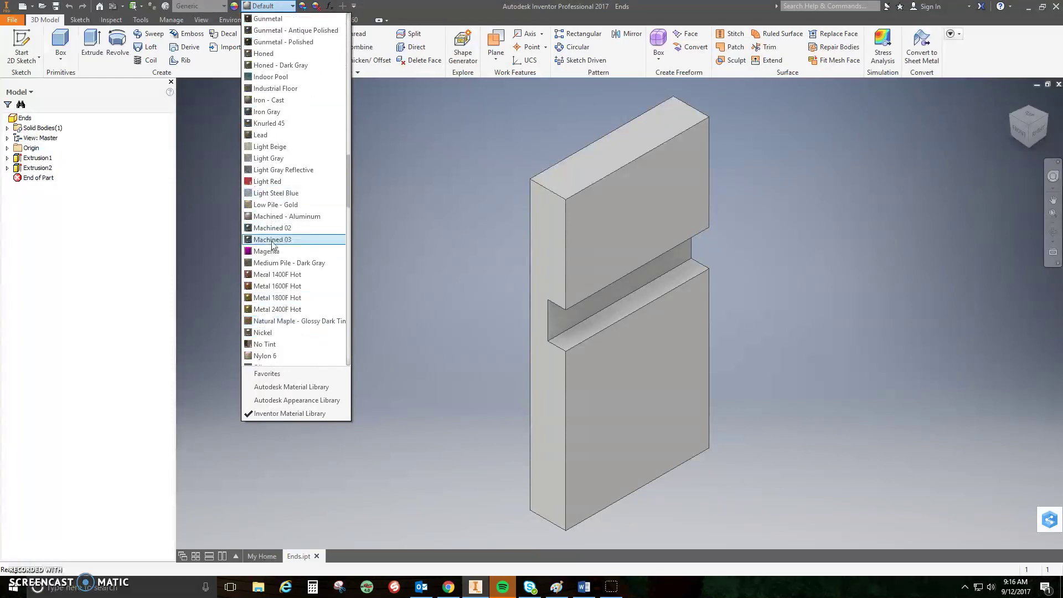
pyautogui.click(281, 184)
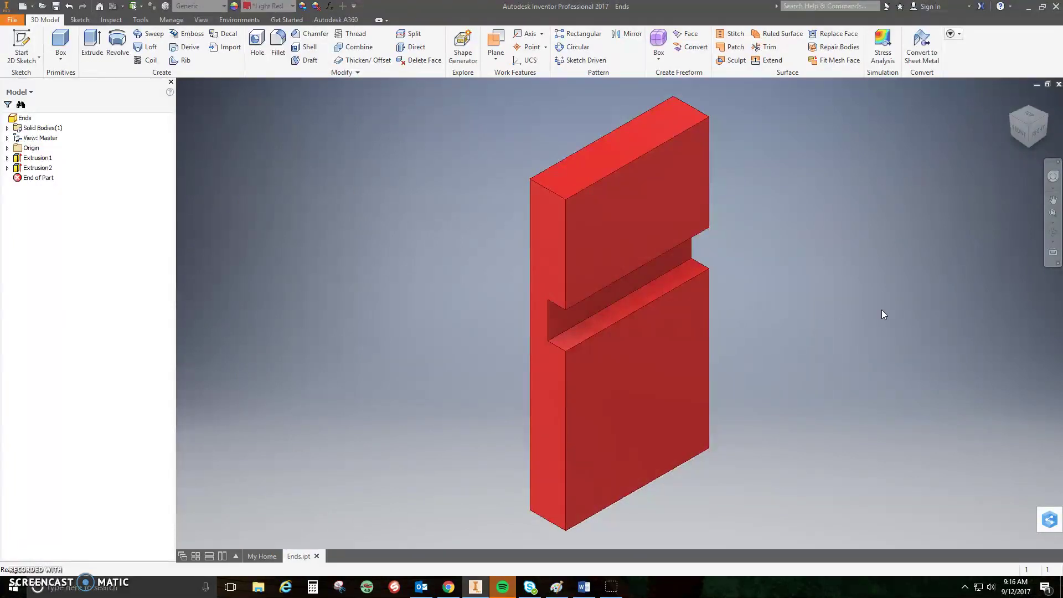